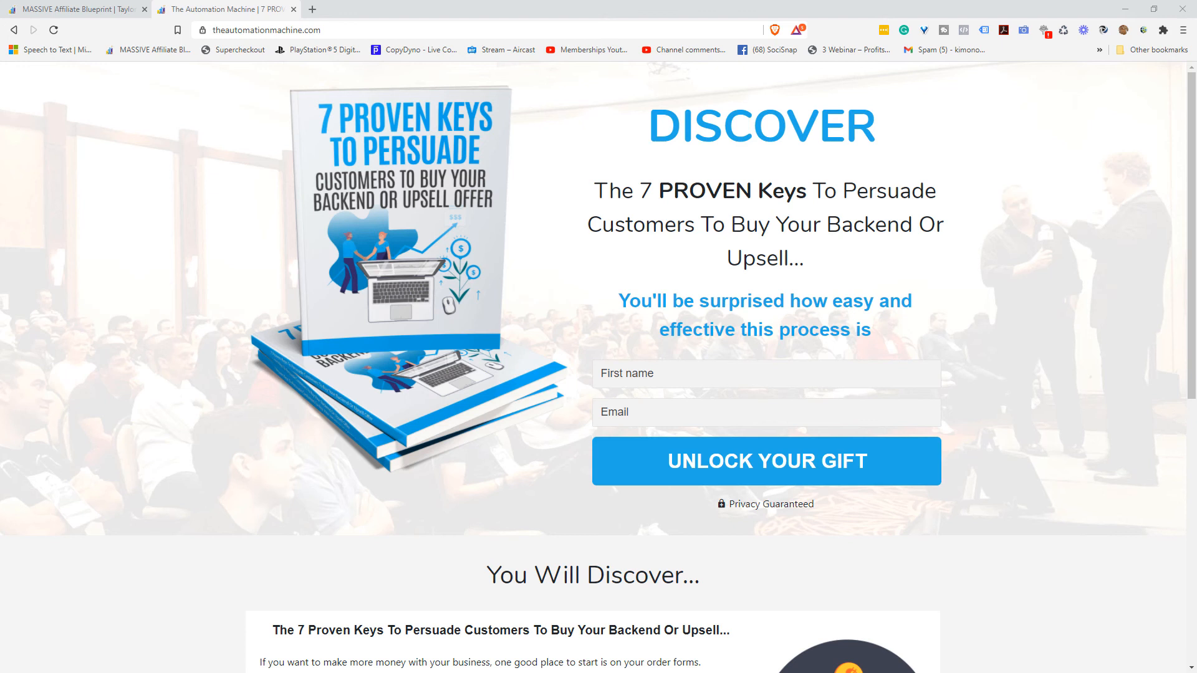
- Submit the opt-in form with a test first name and e-mail address, fixing the '.con' typo
left_click(706, 369)
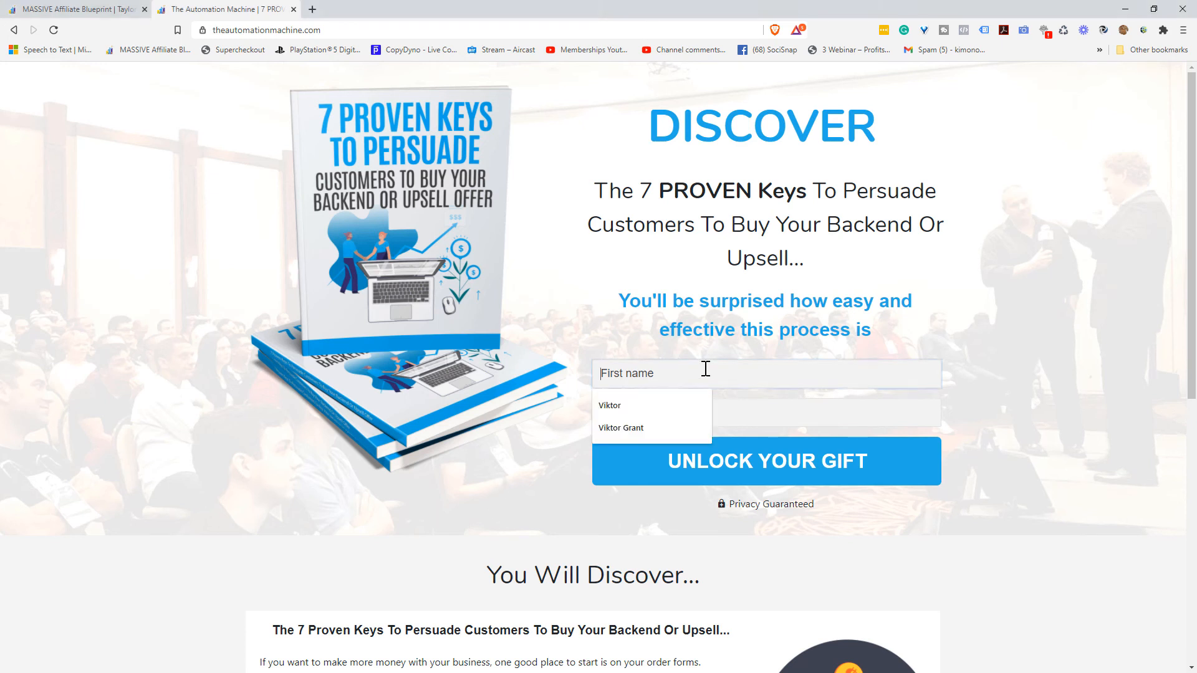
type("Viktor")
key("Tab")
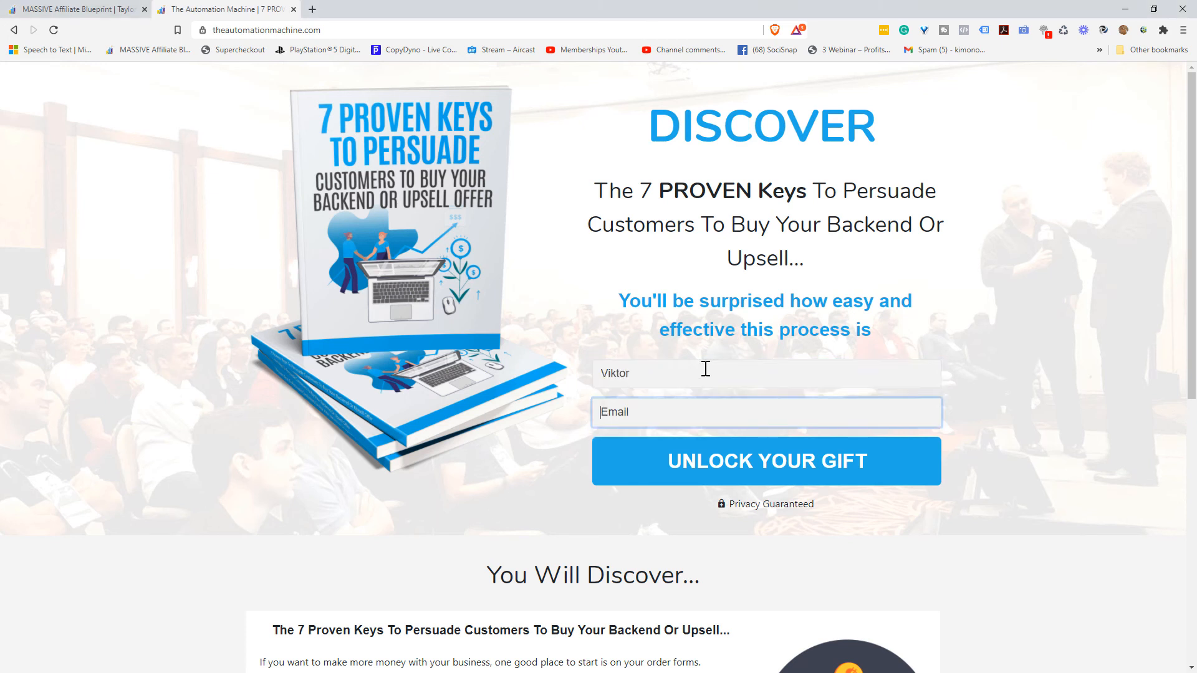
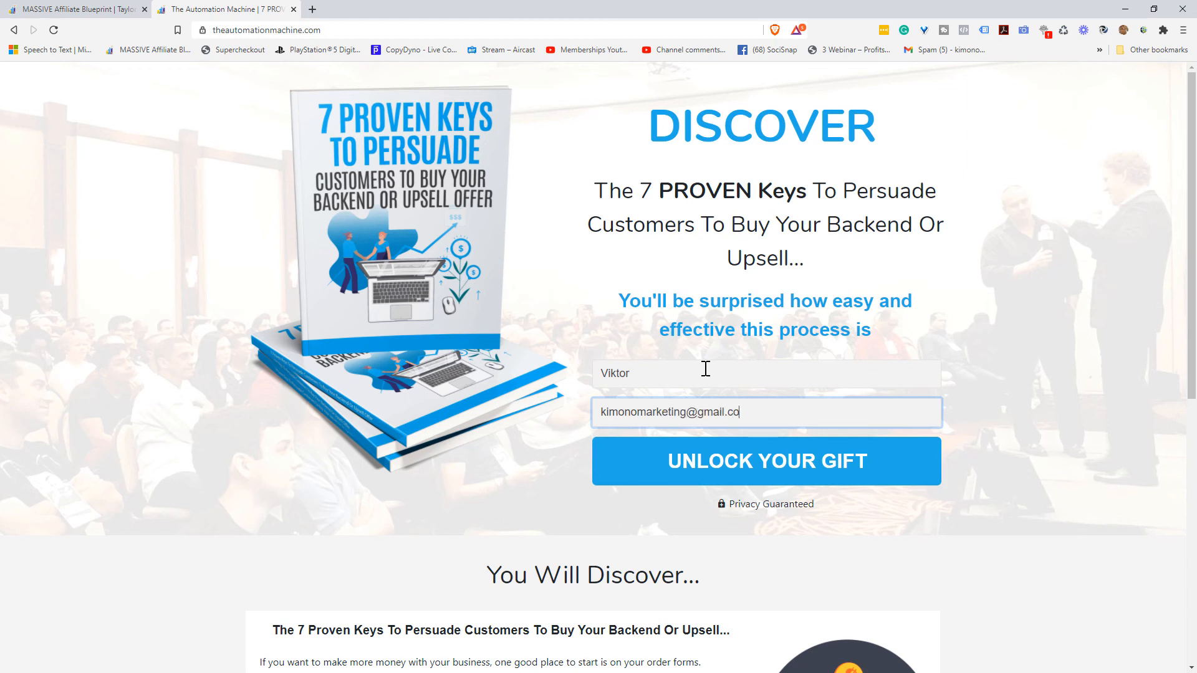
left_click(771, 472)
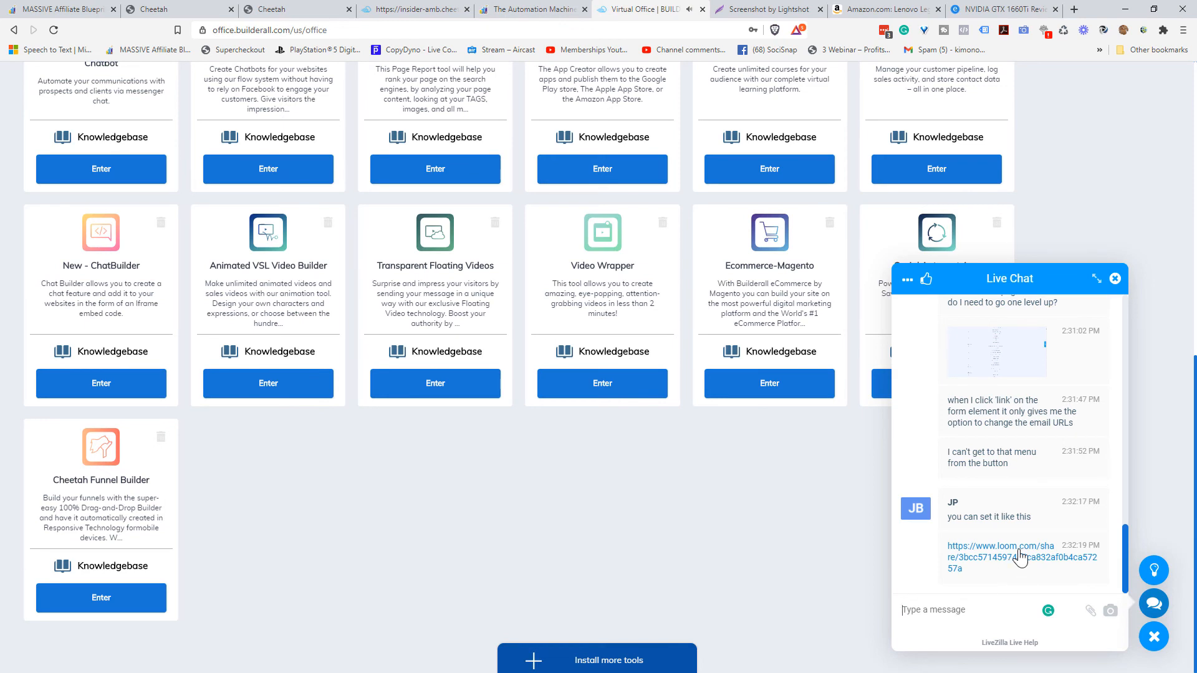
- Play support's shared Loom 'Cheetah' video from the chat in full screen
left_click(1020, 556)
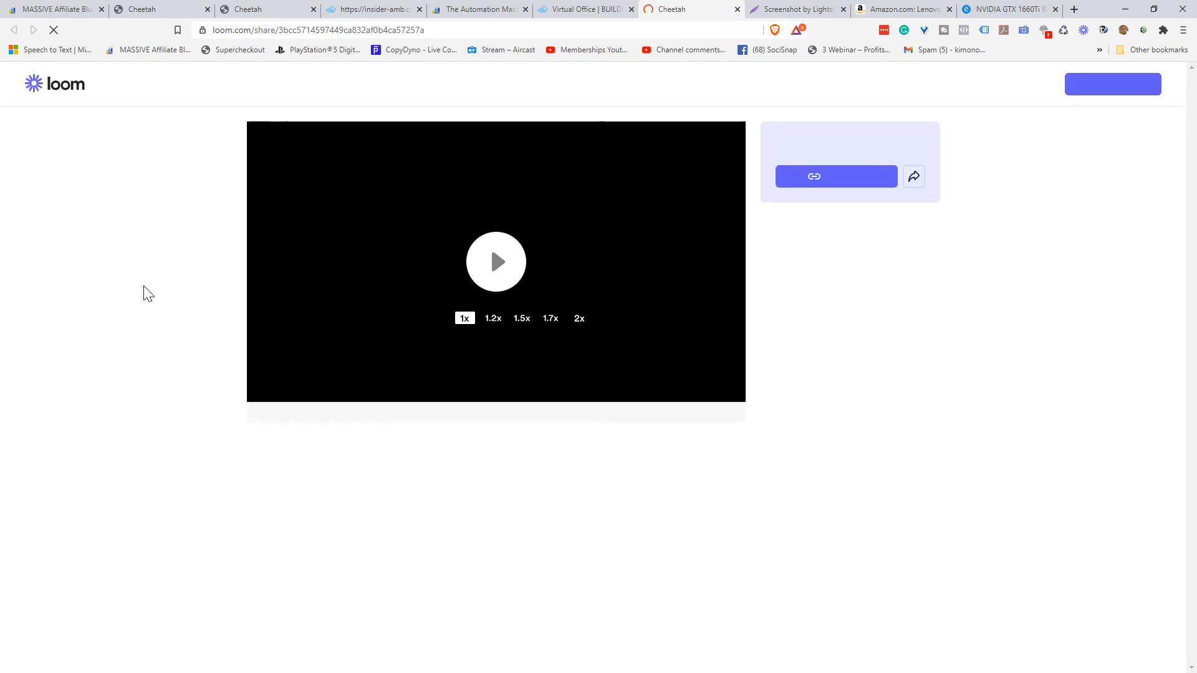
left_click(506, 268)
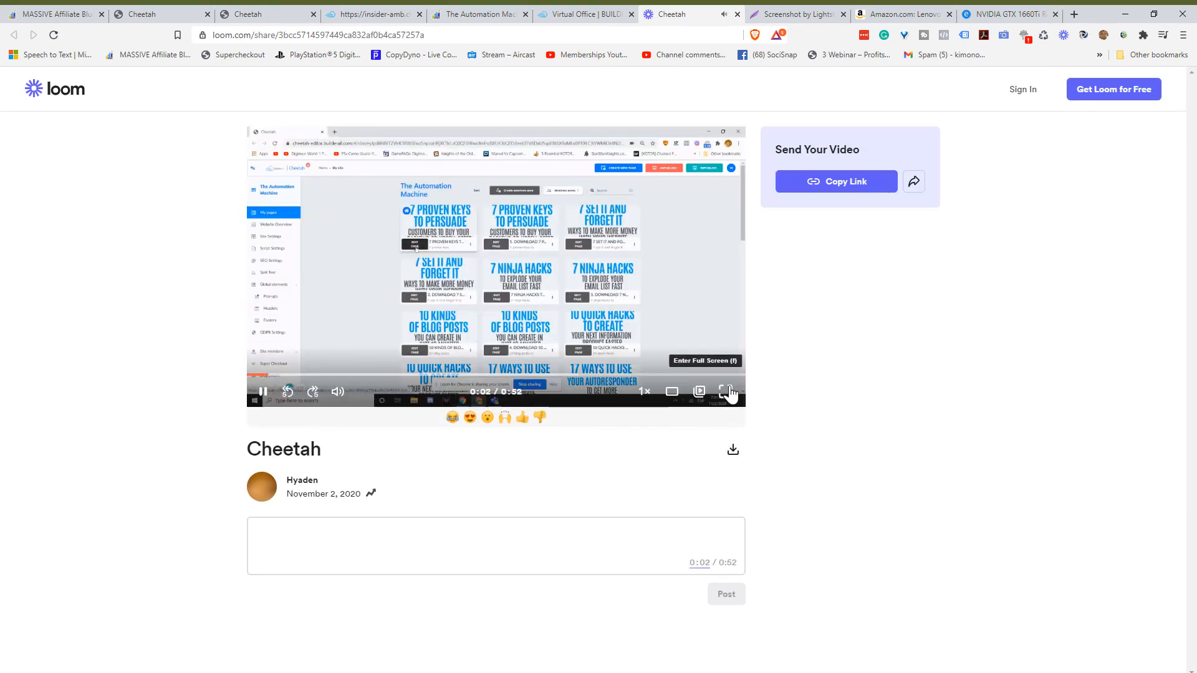
left_click(725, 386)
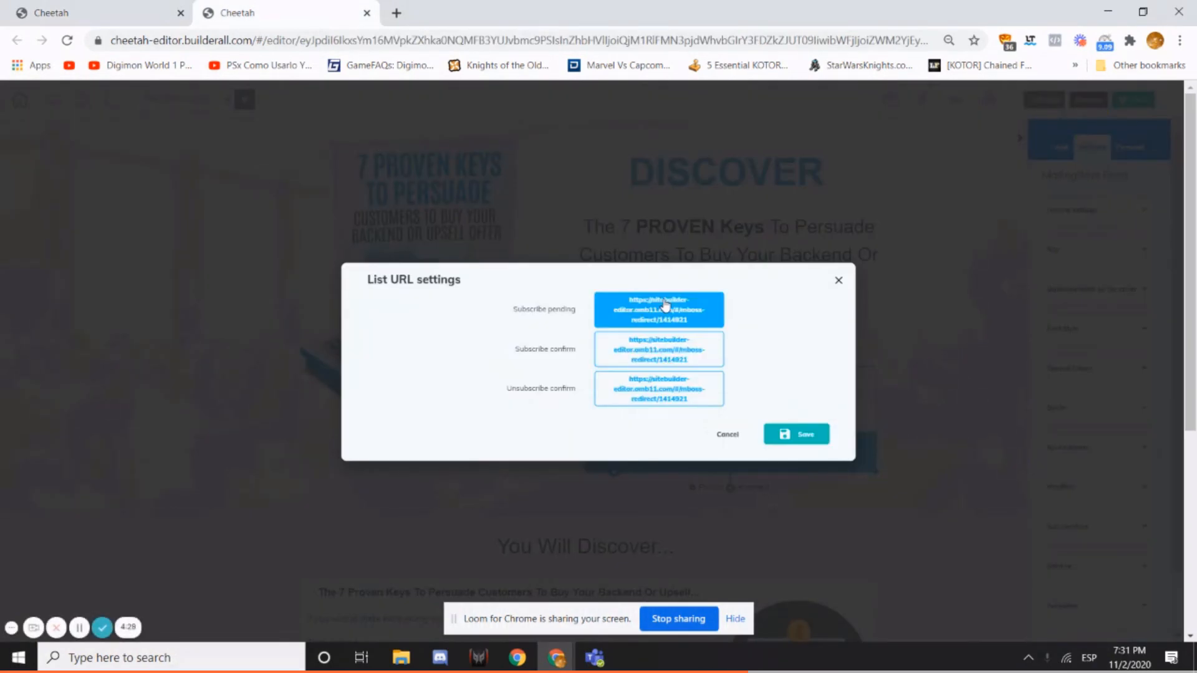
- Watch the Cheetah walkthrough to the end, exit full screen and close the Loom tab
left_click(663, 301)
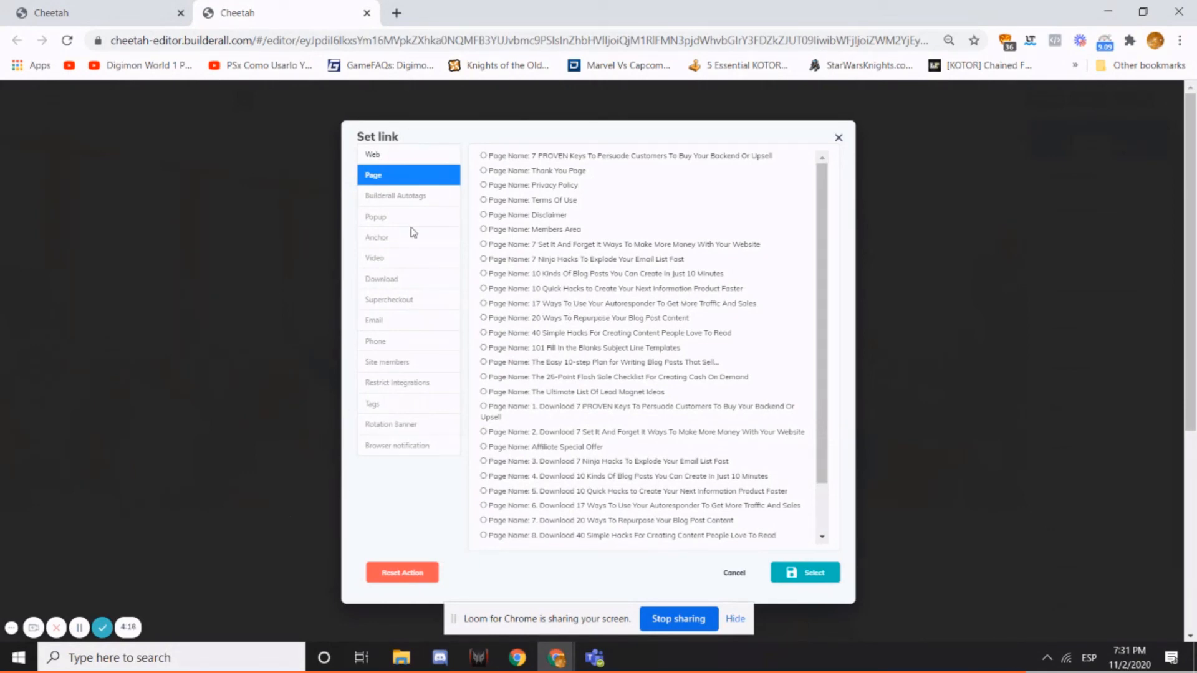
left_click(394, 572)
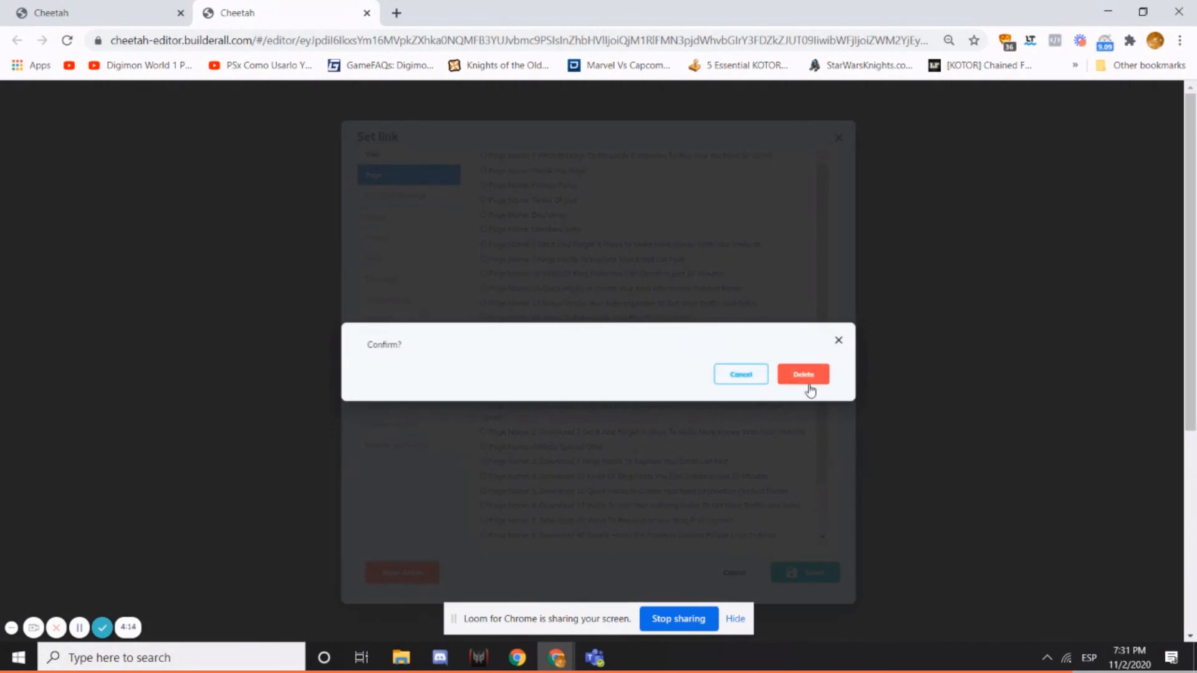
left_click(803, 380)
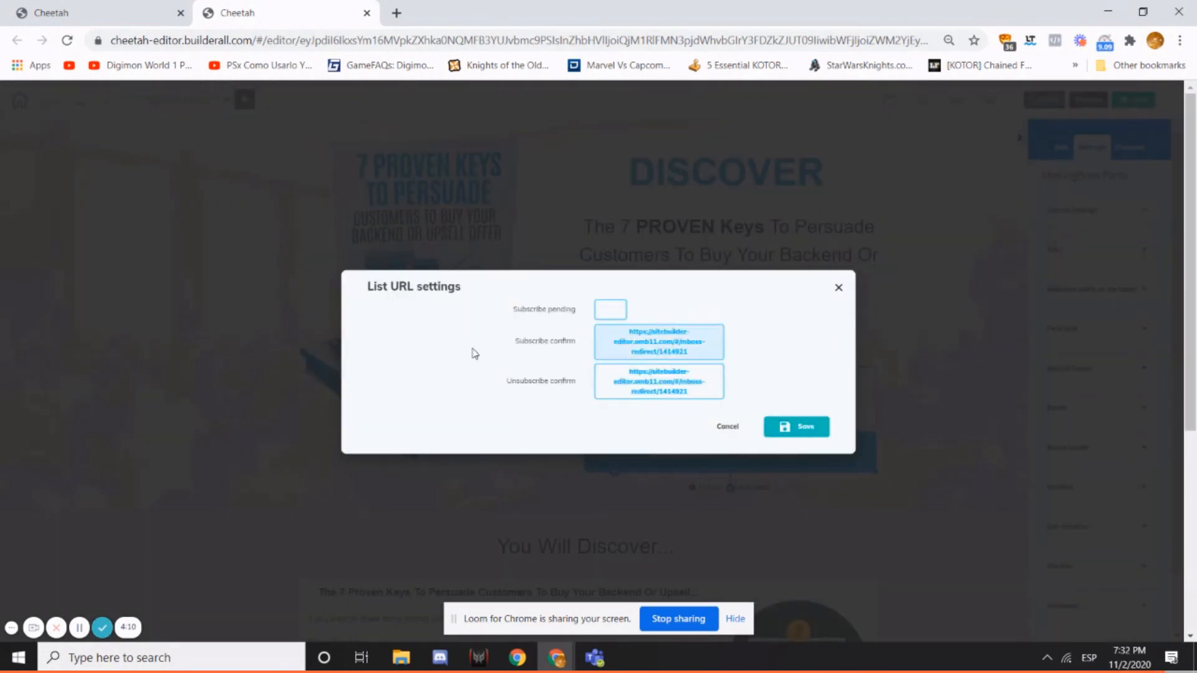
left_click(102, 628)
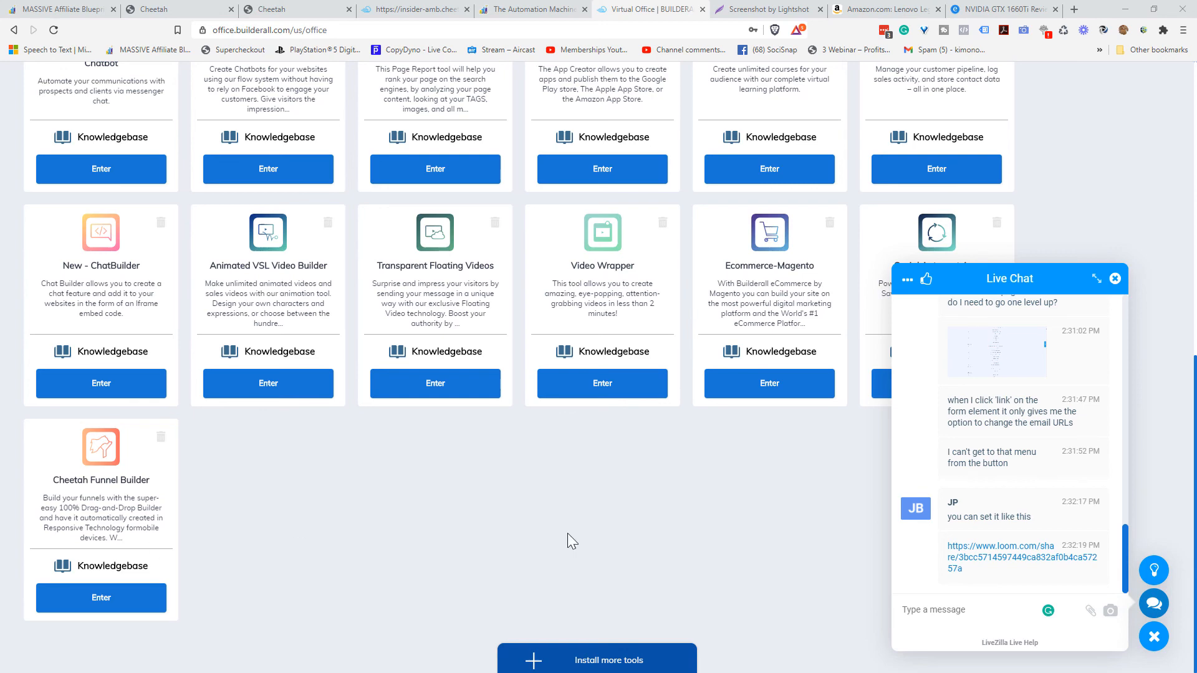
- Open the 7 Proven Keys opt-in page for editing from the Cheetah My pages list
scroll(546, 523, "up", 9)
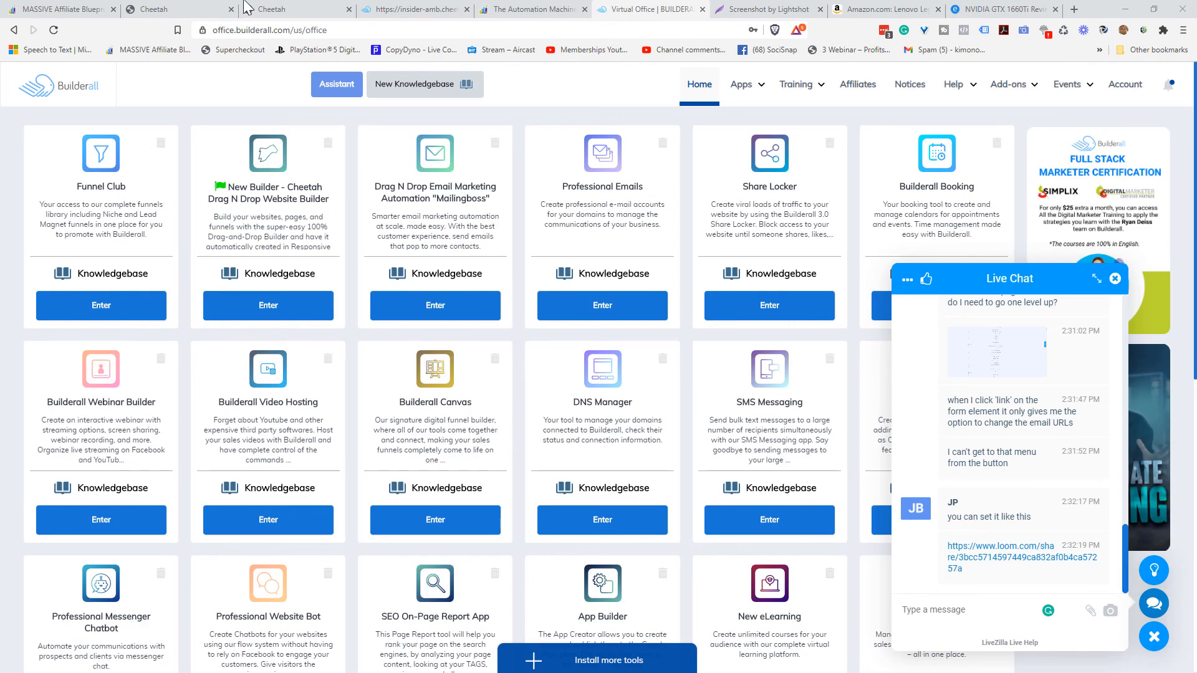
left_click(173, 9)
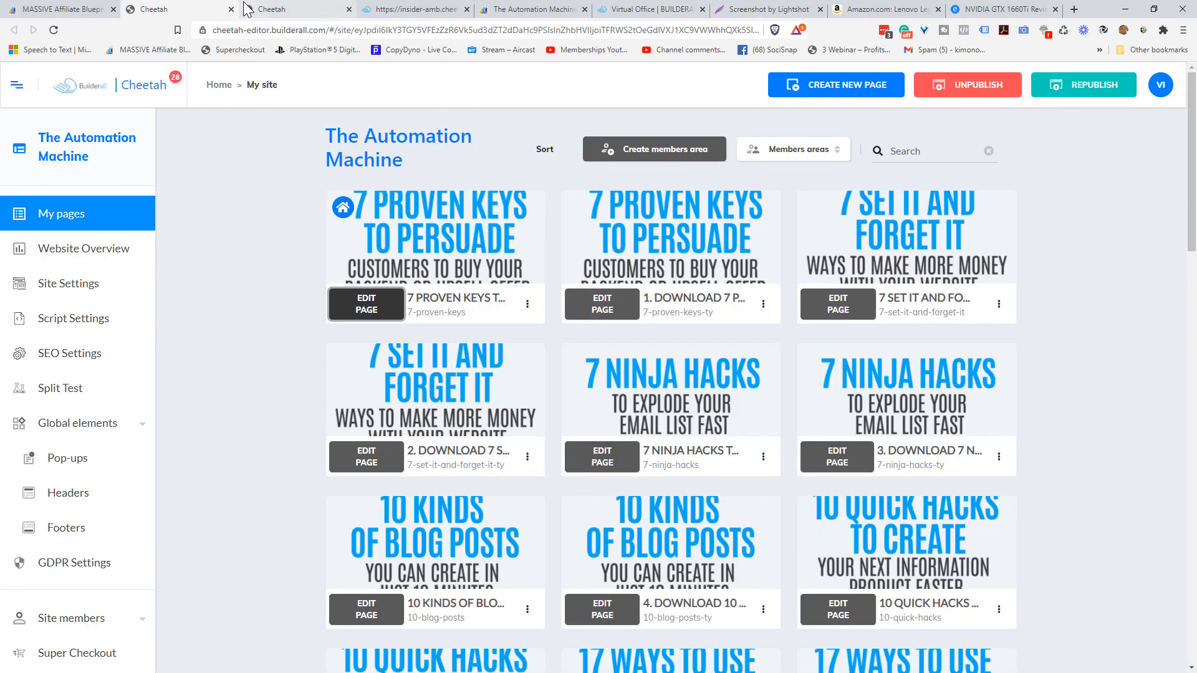
left_click(277, 8)
left_click(189, 10)
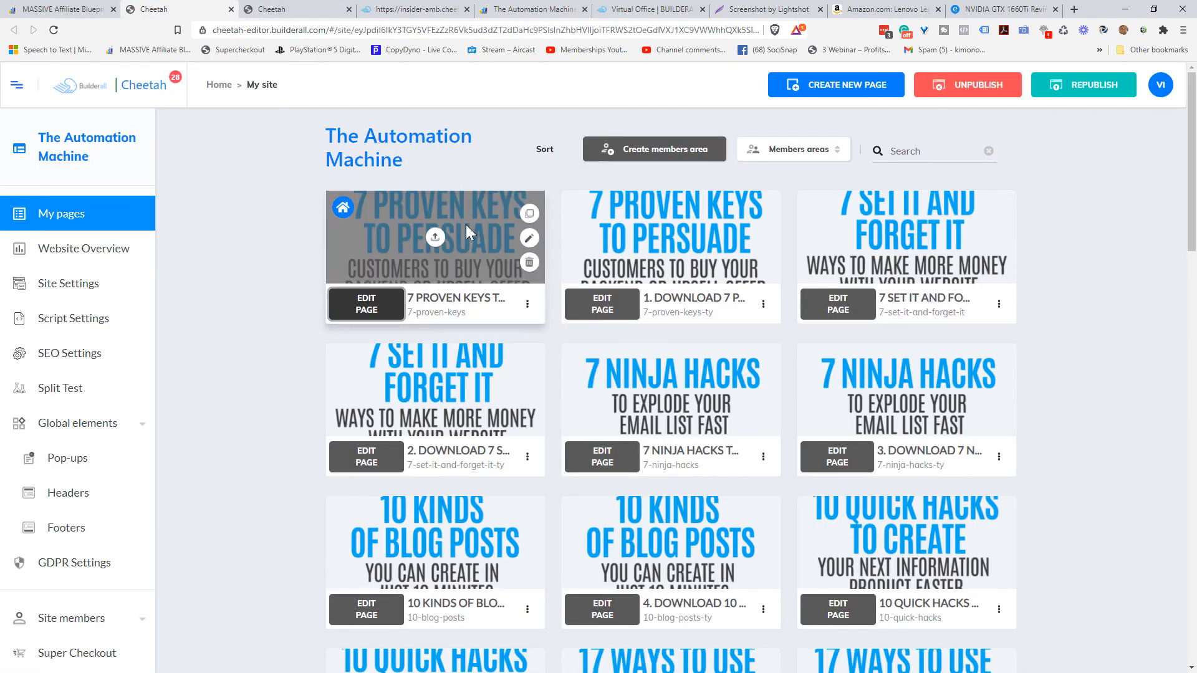
left_click(364, 304)
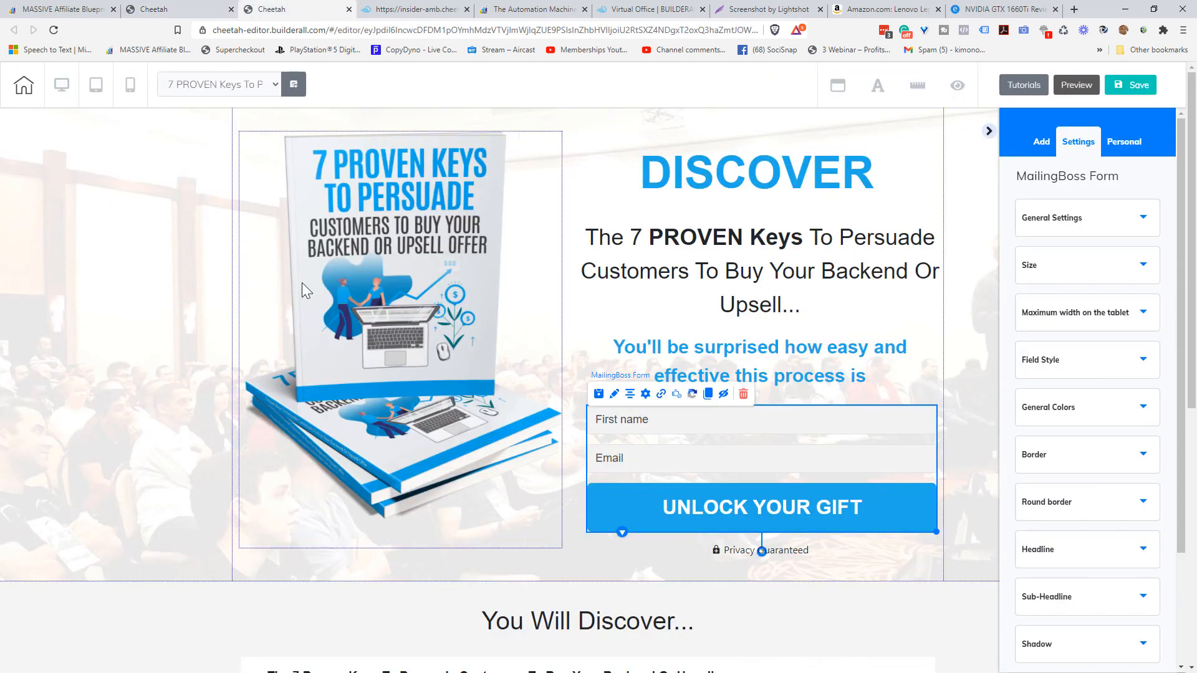
- Point the form's subscribe-pending redirect to the Thank You Page
left_click(661, 396)
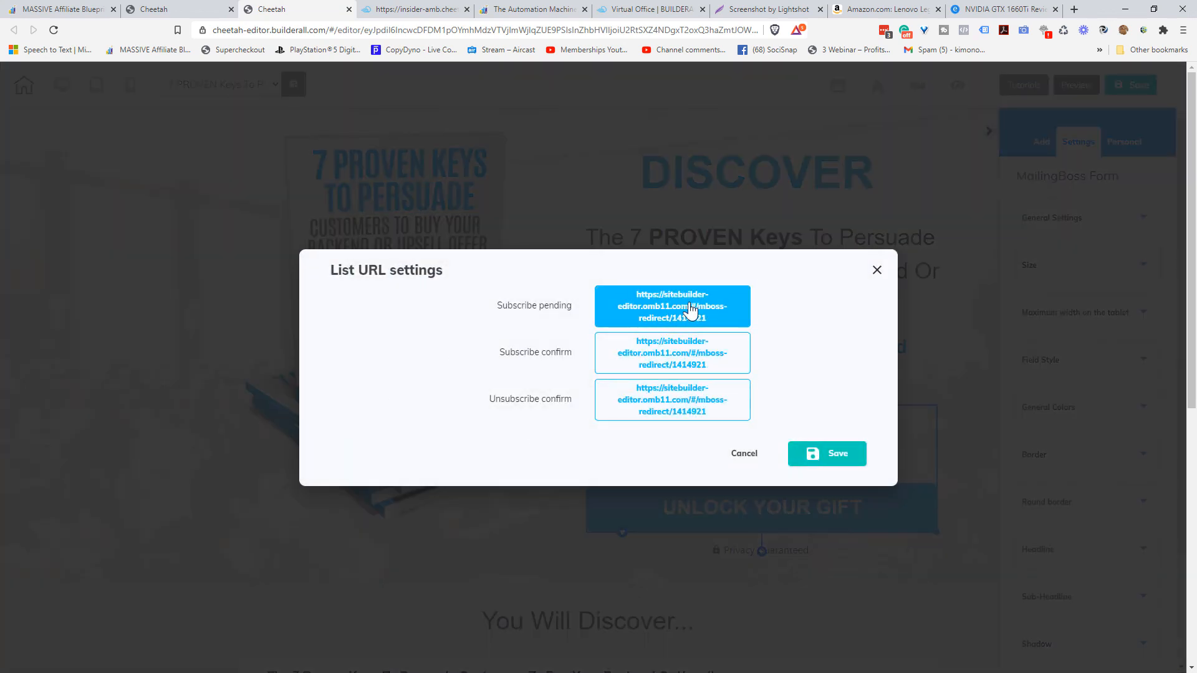
left_click(690, 310)
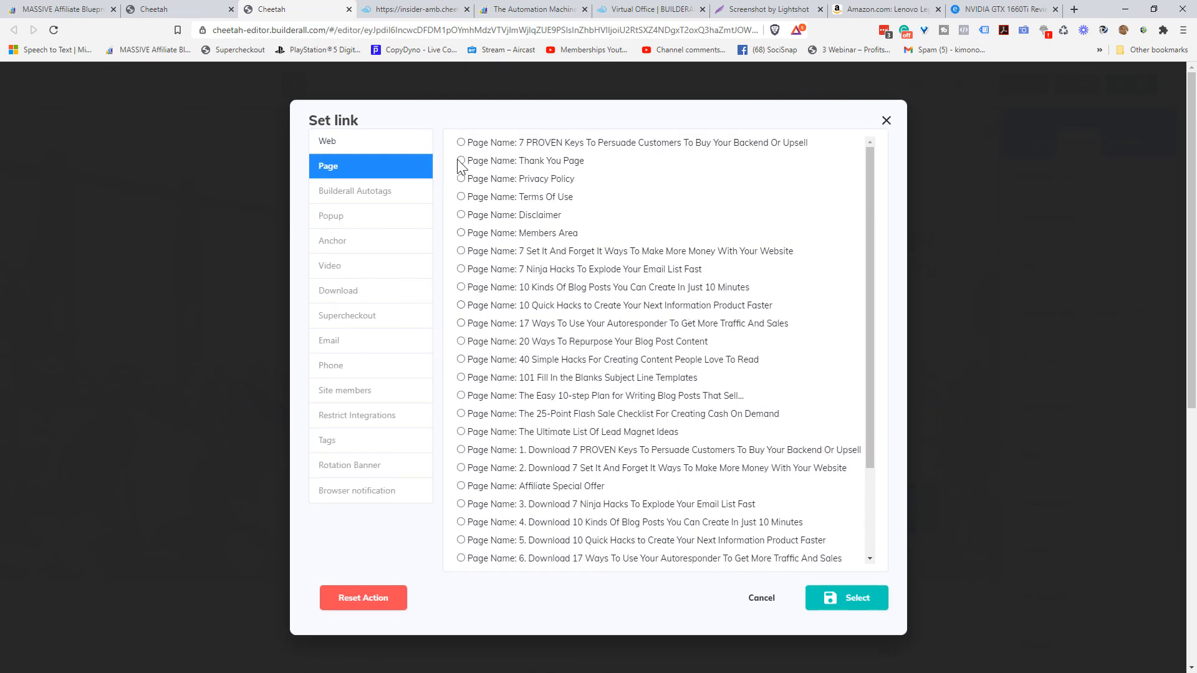
left_click(462, 160)
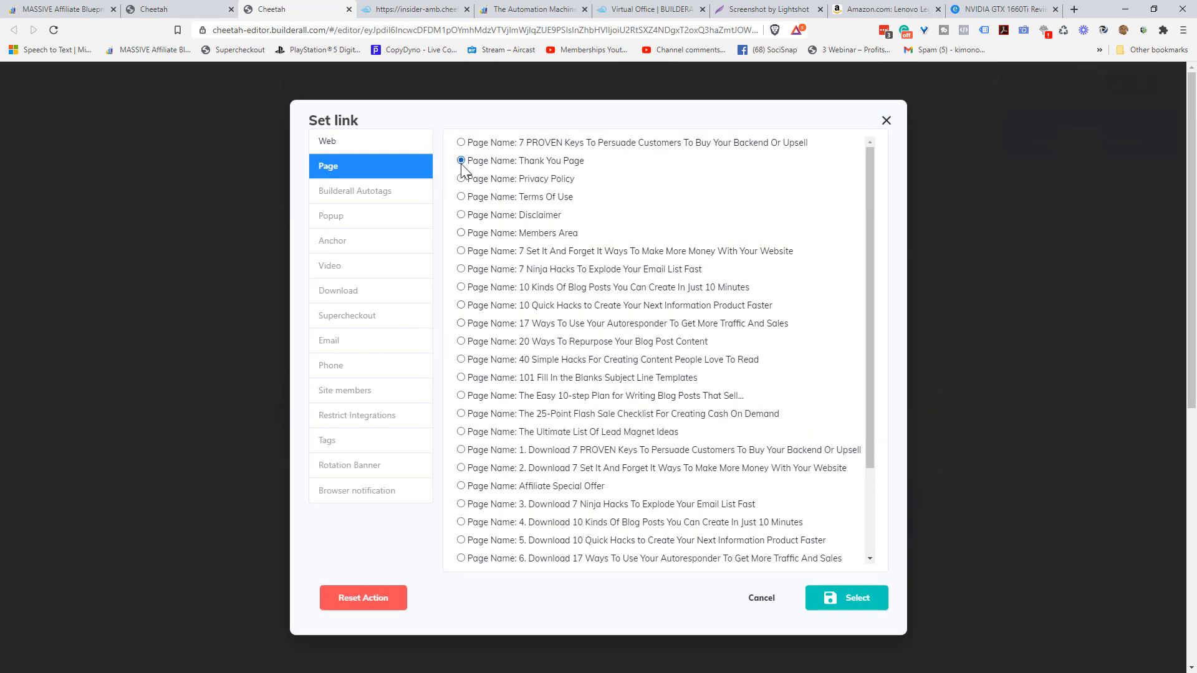
left_click(851, 605)
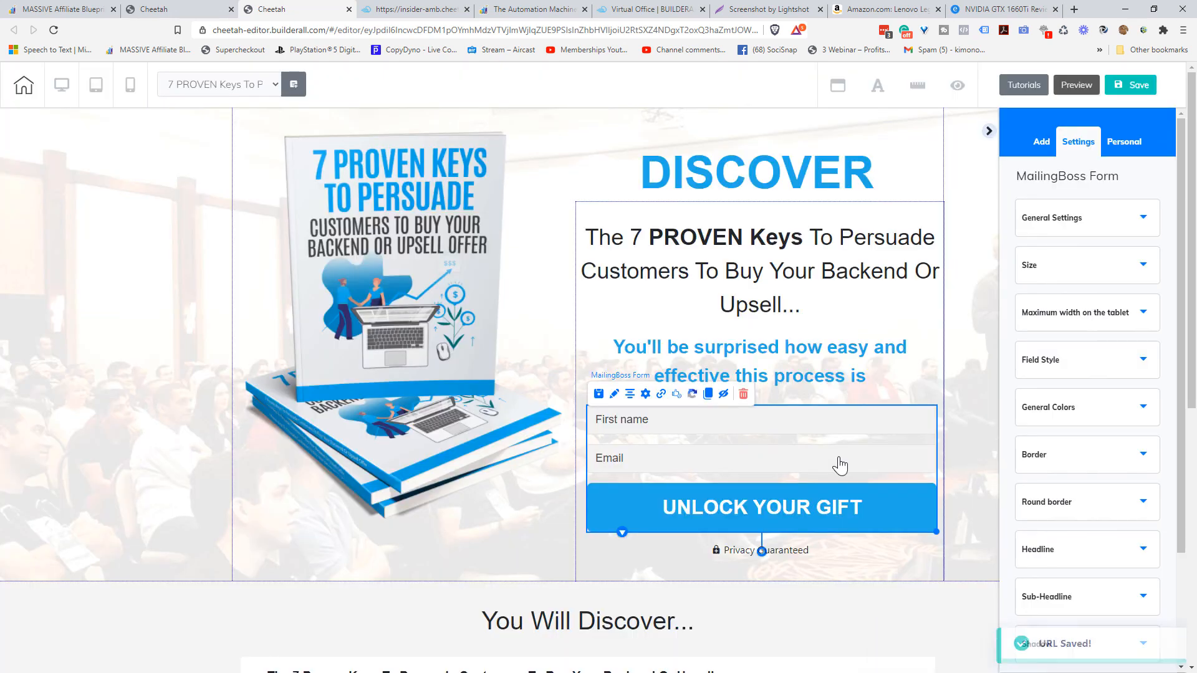
- Save and publish the site, then open a new browser tab
left_click(1141, 88)
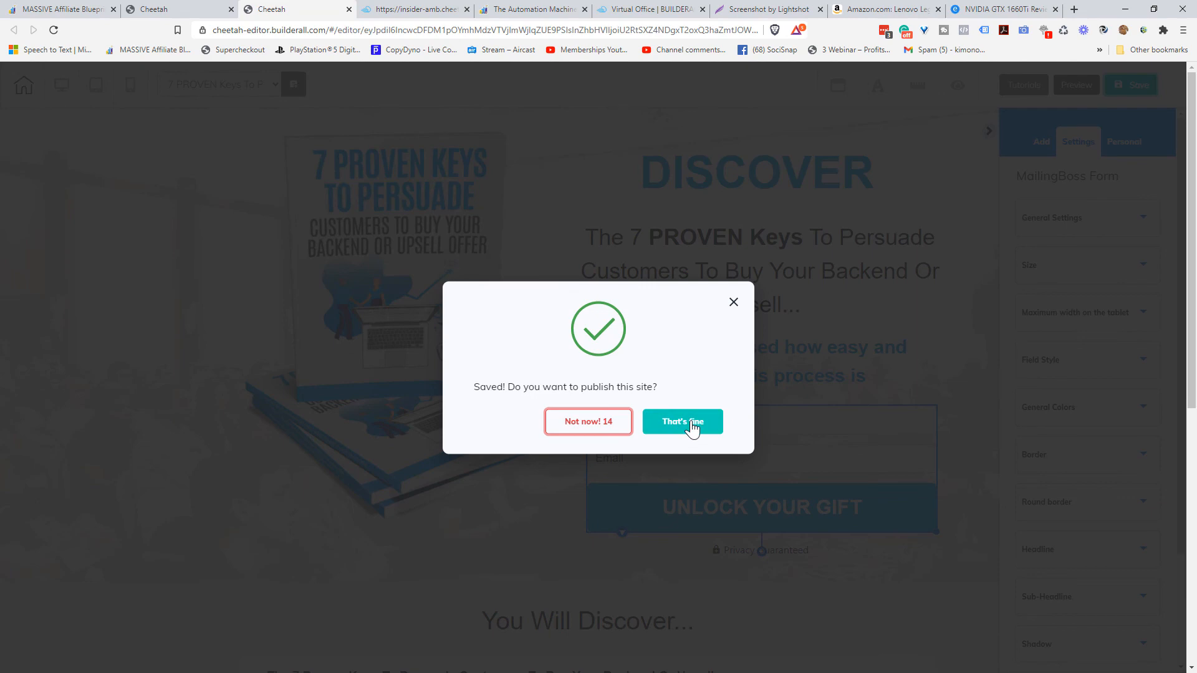
left_click(692, 429)
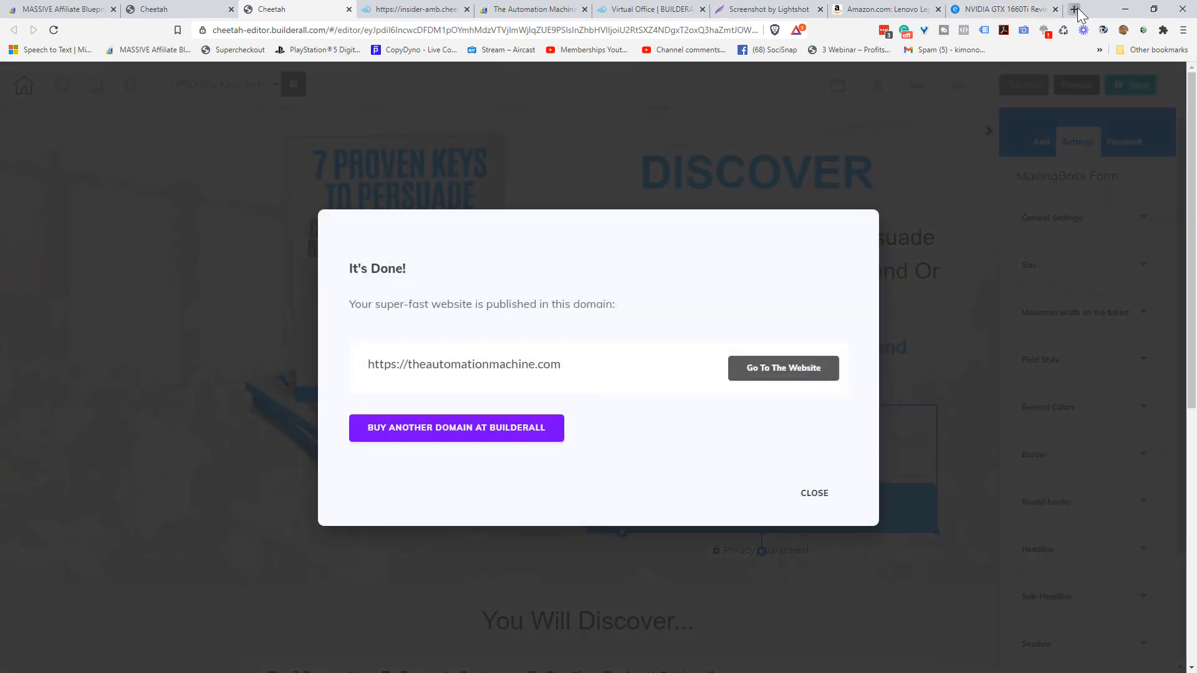
left_click(1074, 10)
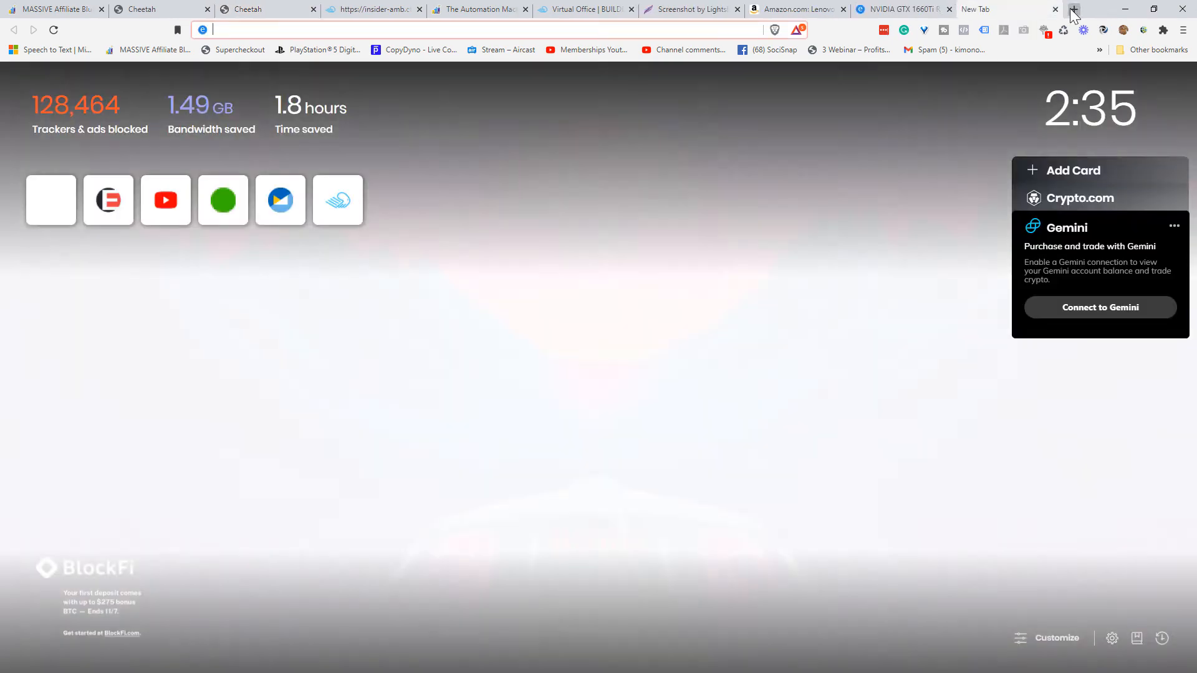
- Load theautomationmachine.com, then open and reload it in a new private window
type("the")
key("Return")
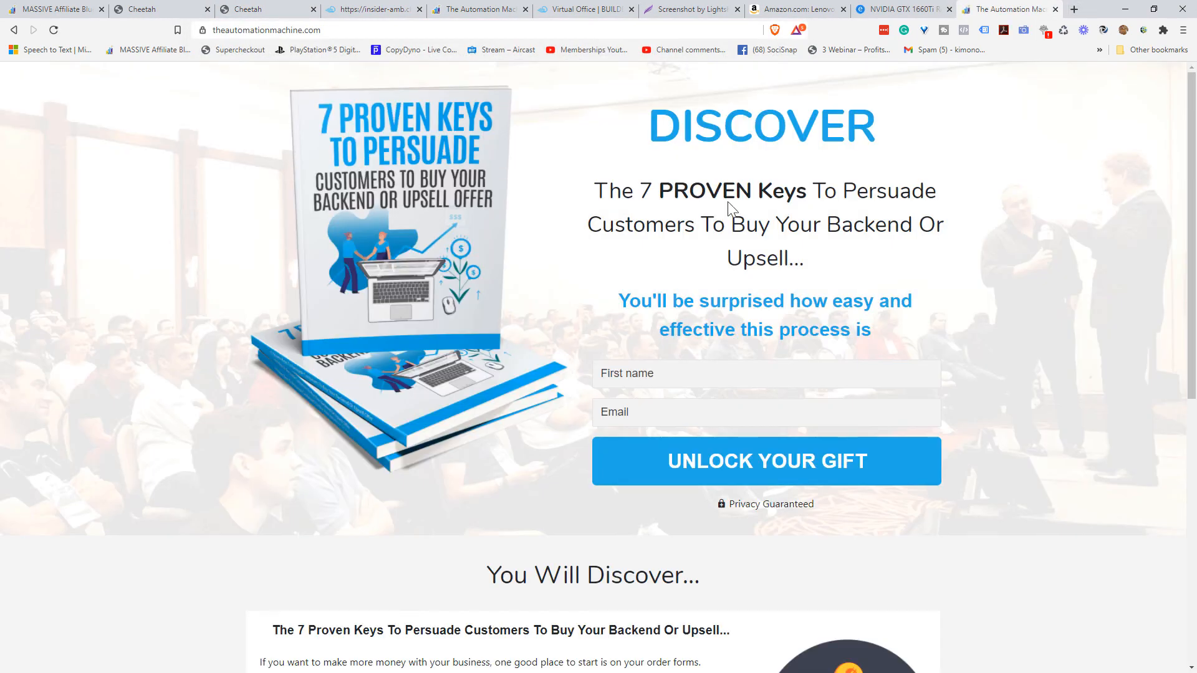
left_click(1183, 31)
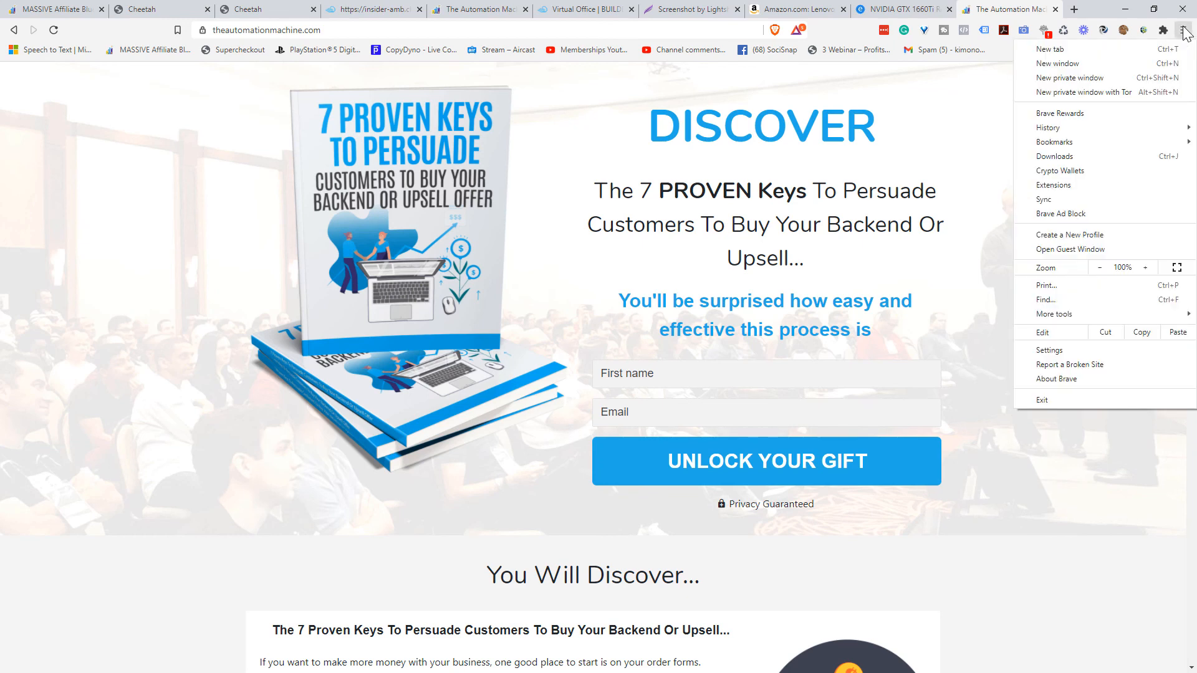
left_click(1091, 80)
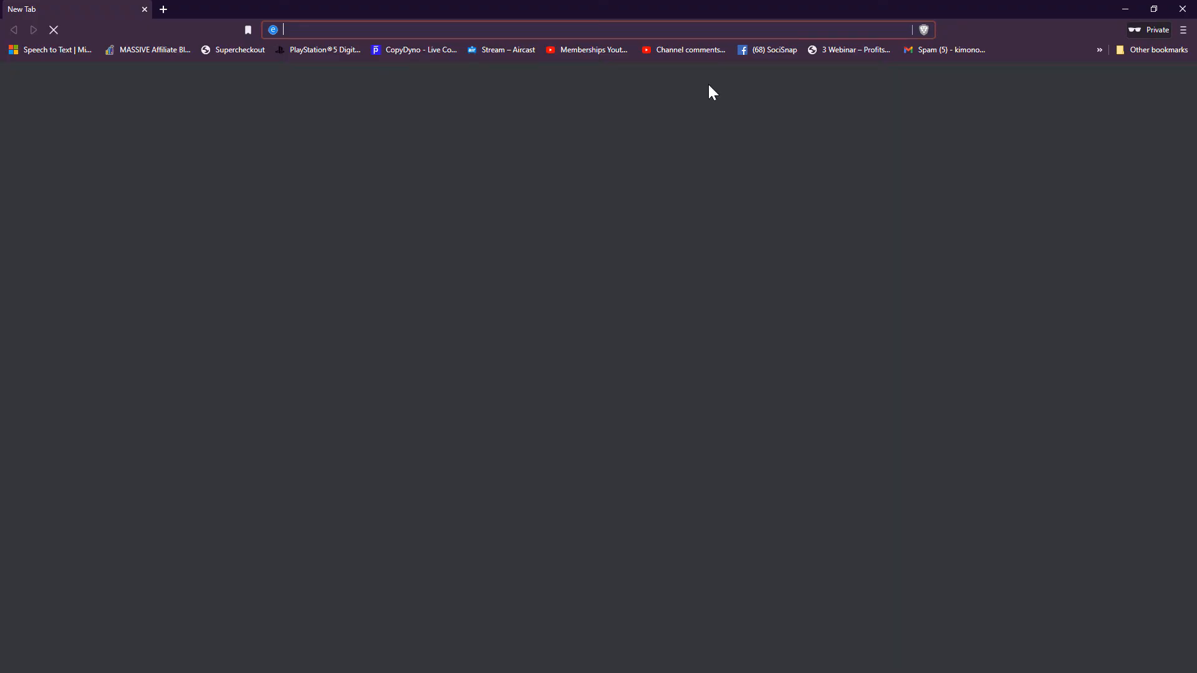
type("the")
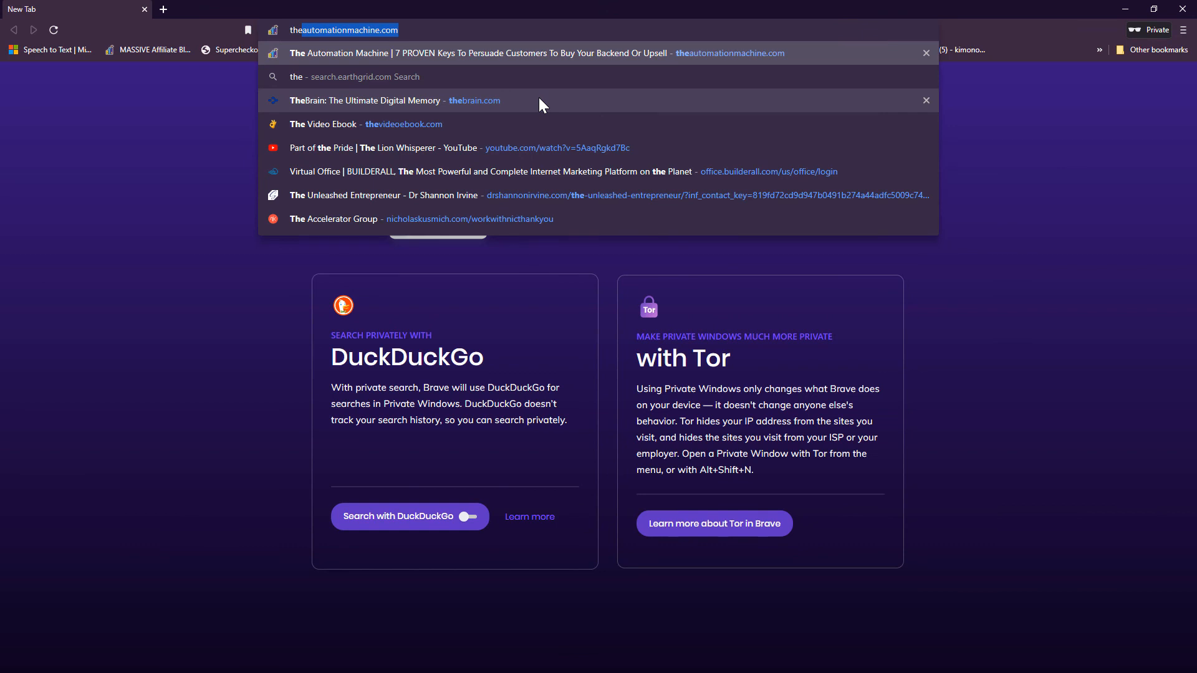
key("Return")
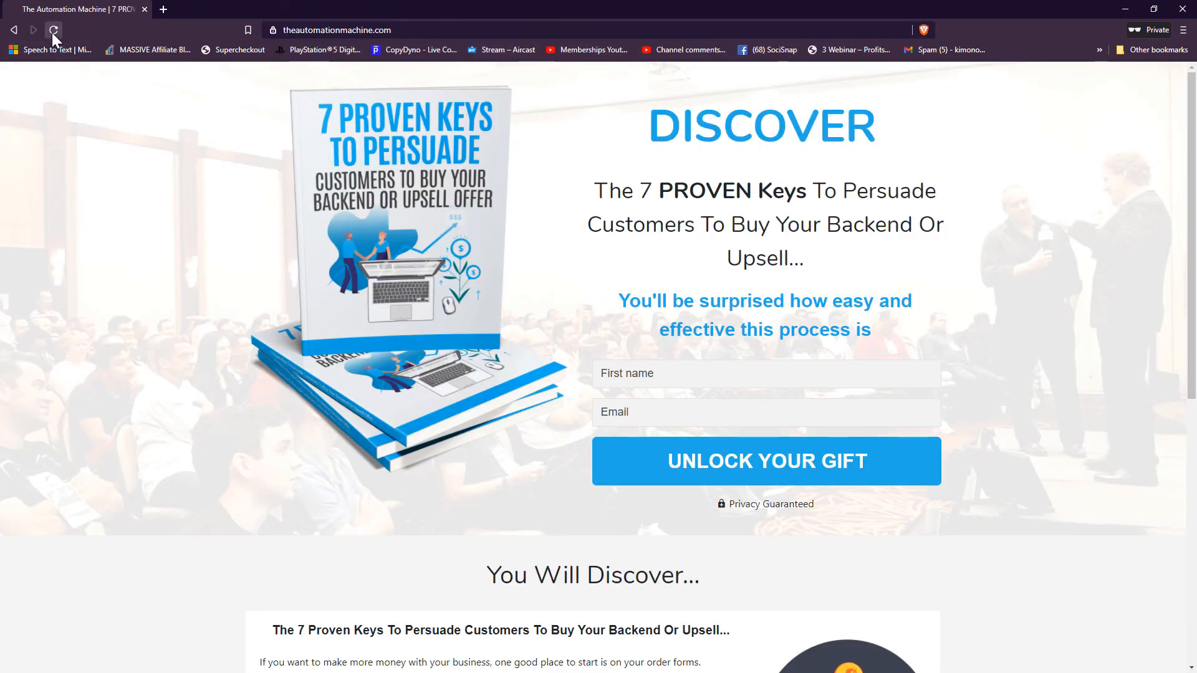
left_click(54, 31)
- Fill the opt-in form with the autofilled first name and saved e-mail, then submit it
left_click(676, 371)
left_click(631, 409)
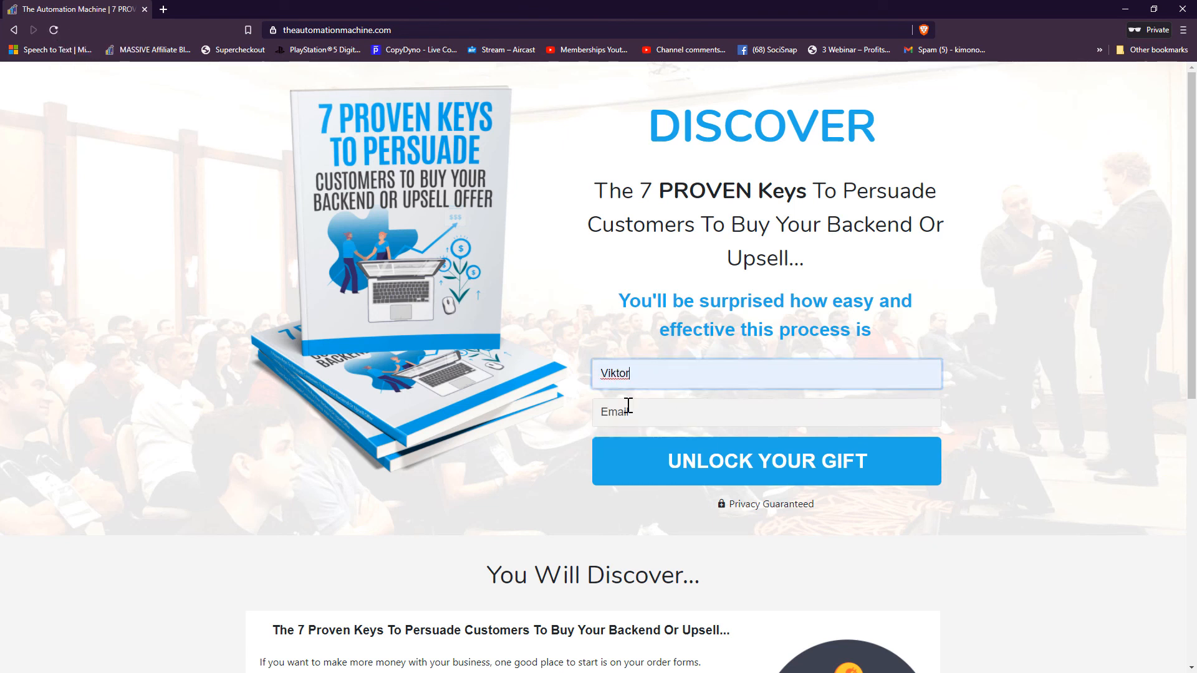
left_click(631, 412)
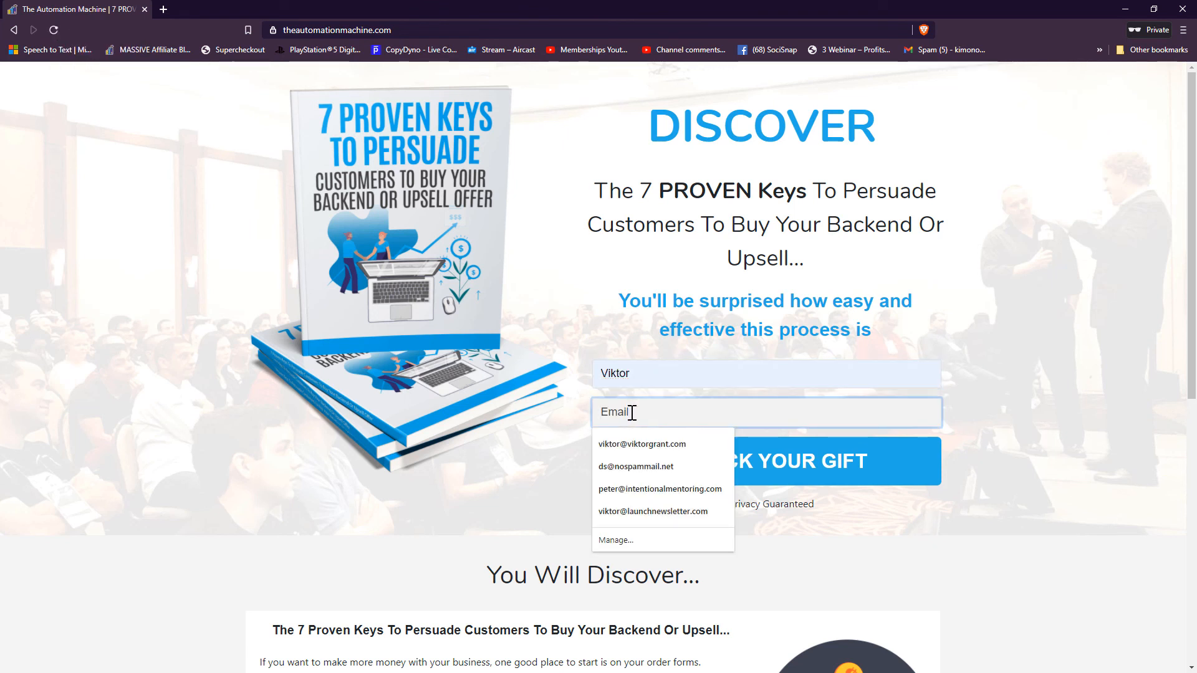
type("k")
left_click(646, 446)
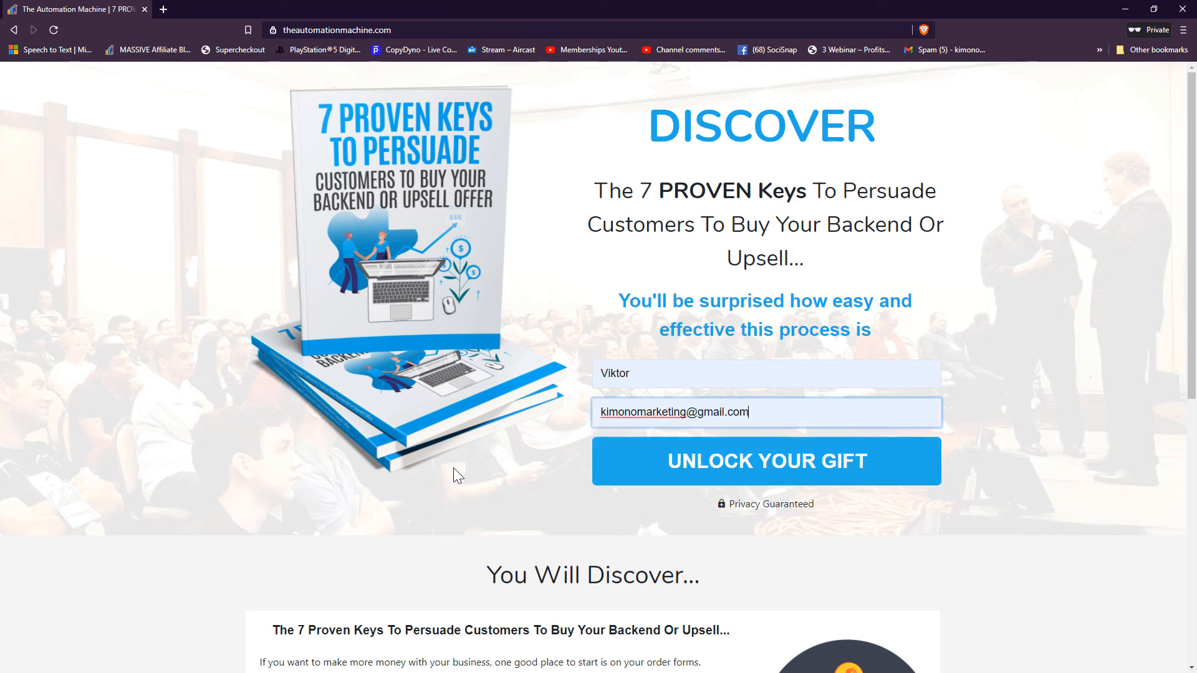
left_click(775, 469)
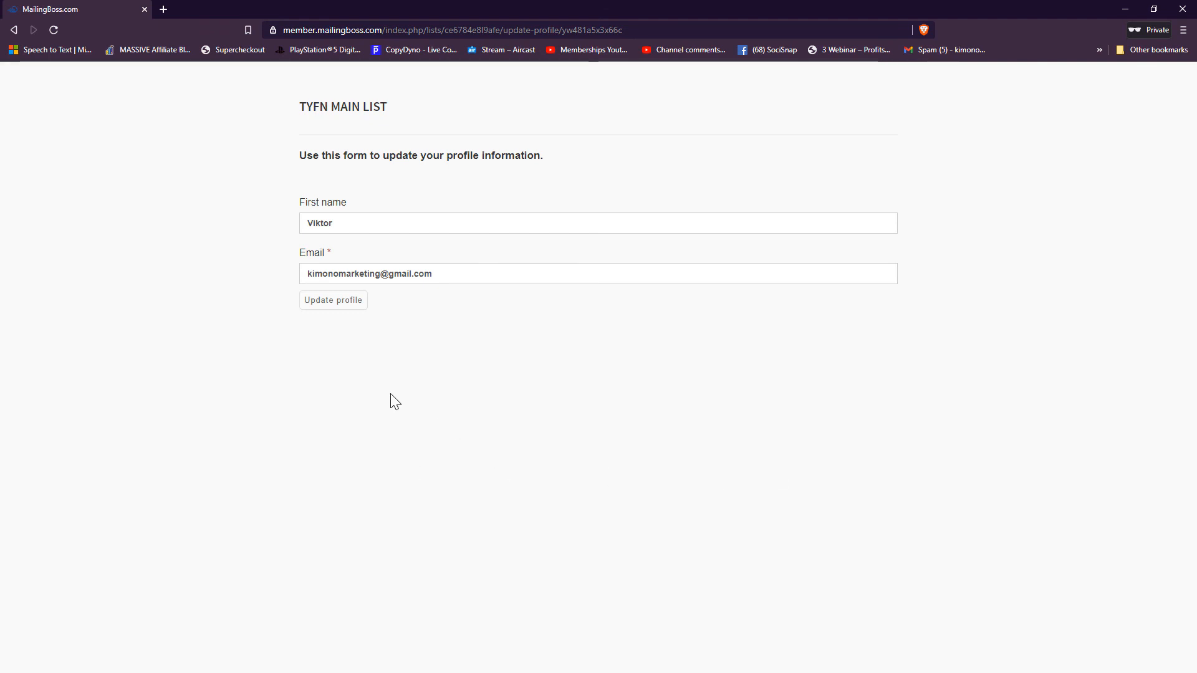
- Submit the update-profile page, then open support's second Loom link from the Live Chat
left_click(325, 307)
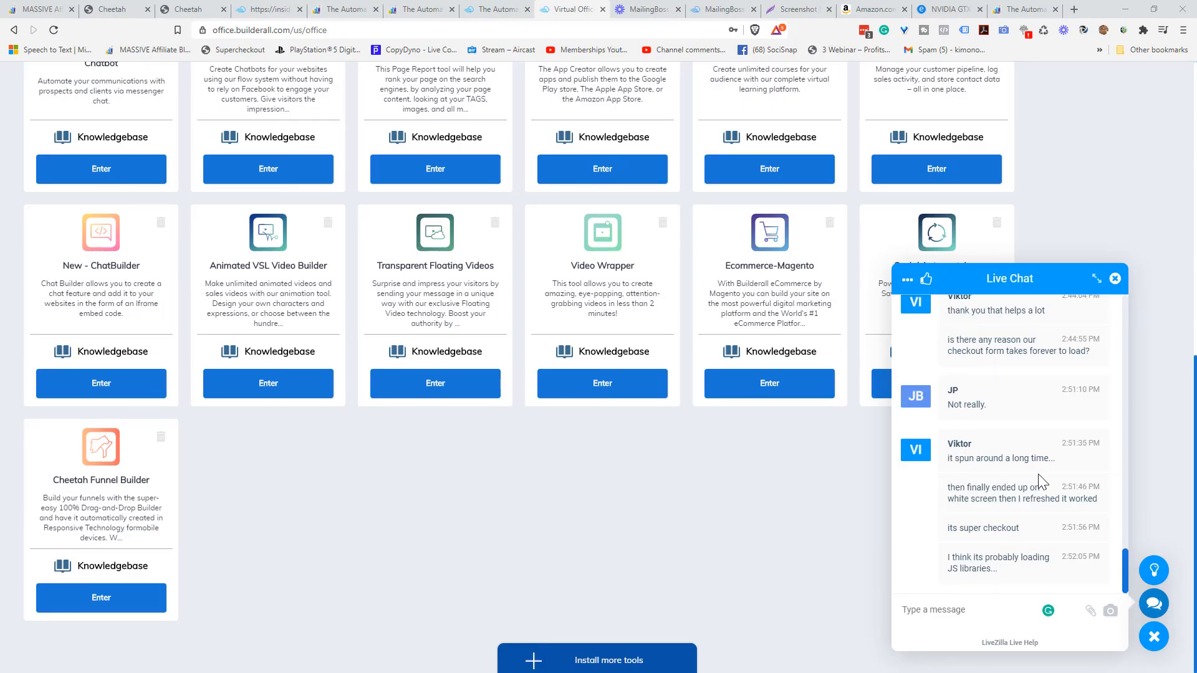
scroll(1038, 475, "up", 3)
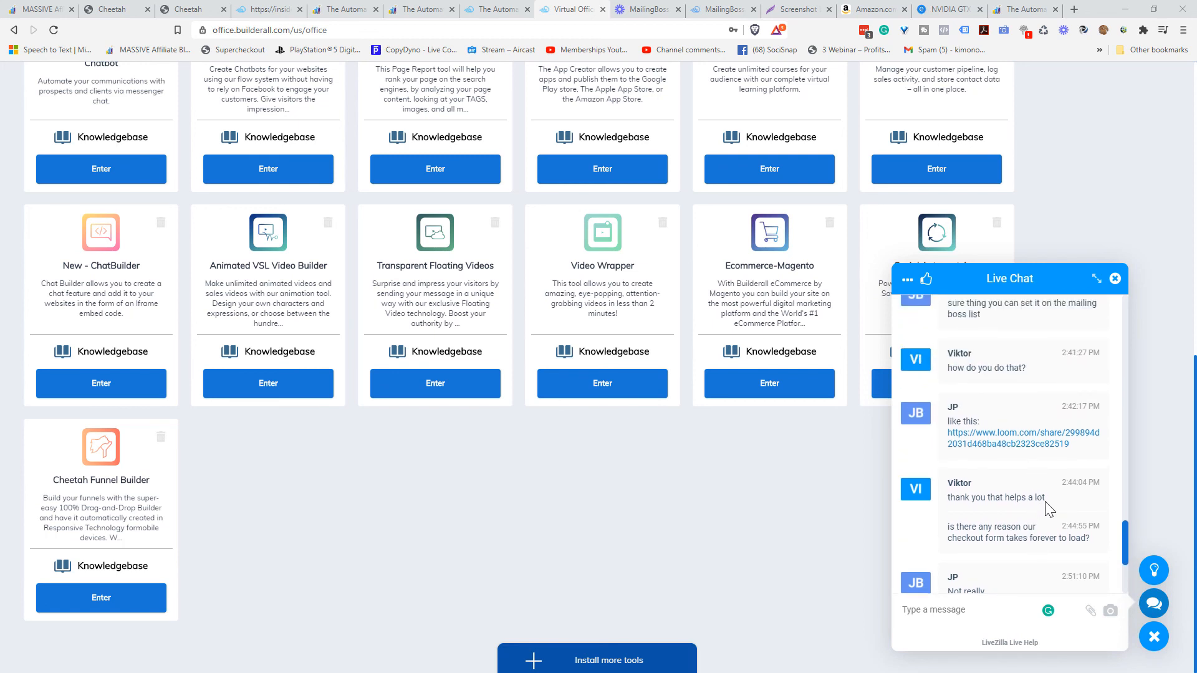
left_click(1045, 445)
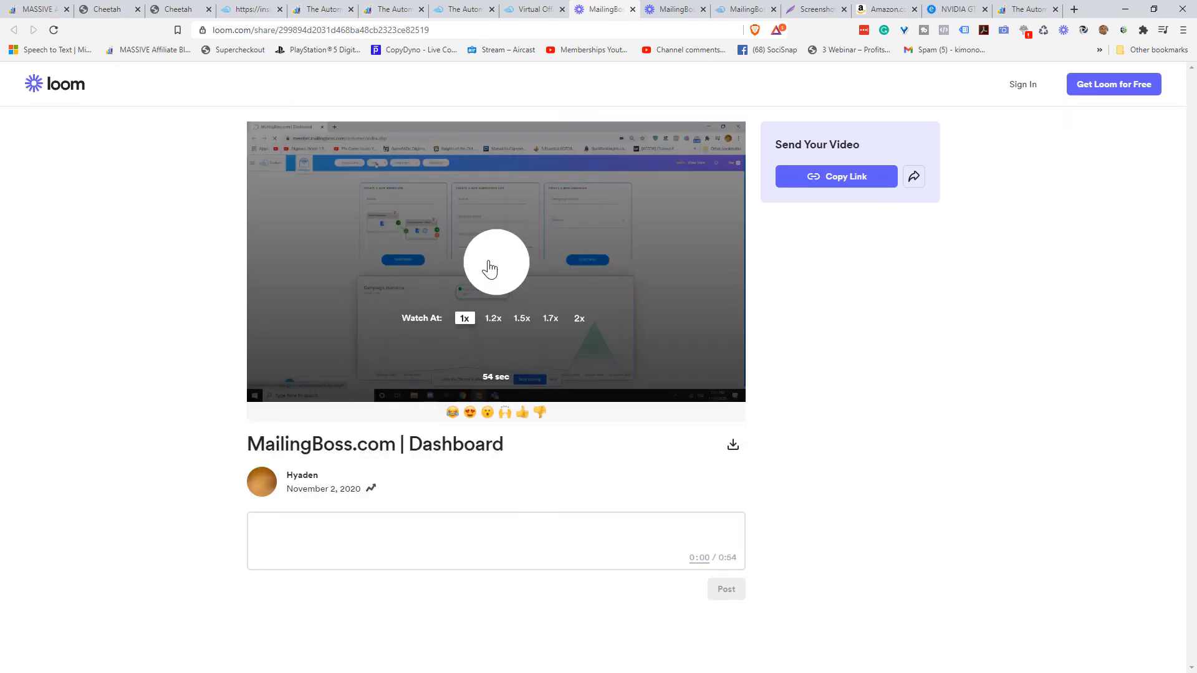
- Watch the 0:54 'MailingBoss.com | Dashboard' tutorial full screen, then return to the Automation Machine checkout
left_click(493, 265)
left_click(733, 397)
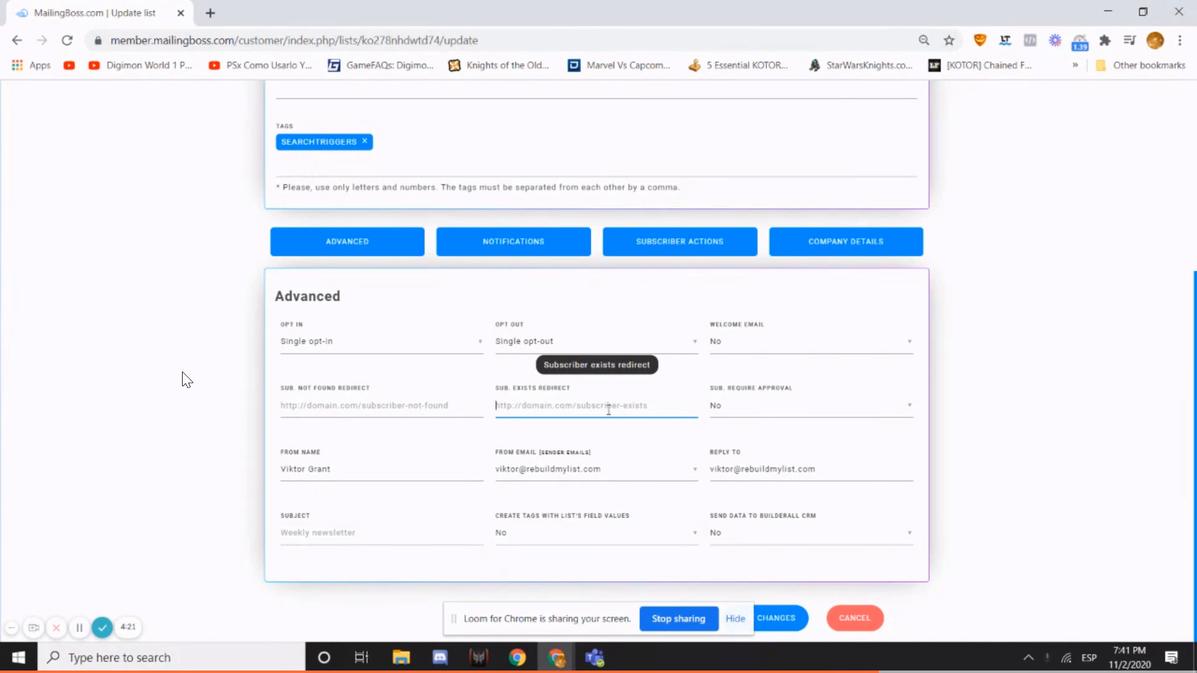
mouse_move(294, 101)
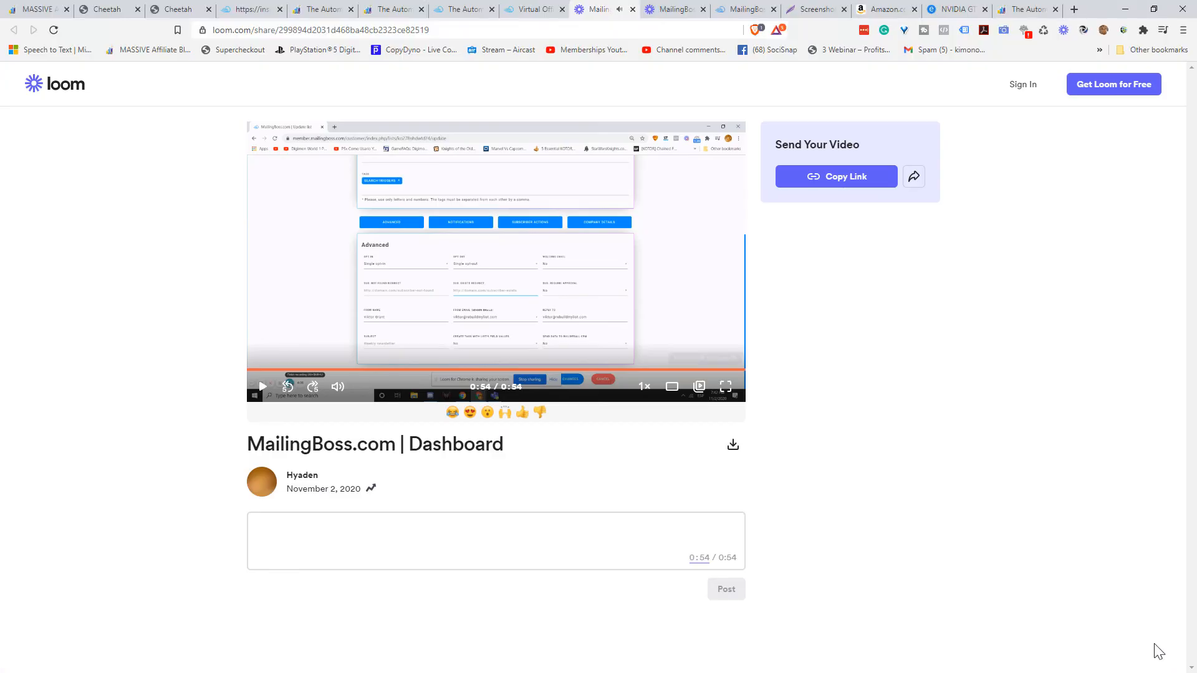
left_click(1173, 658)
left_click(532, 9)
left_click(464, 8)
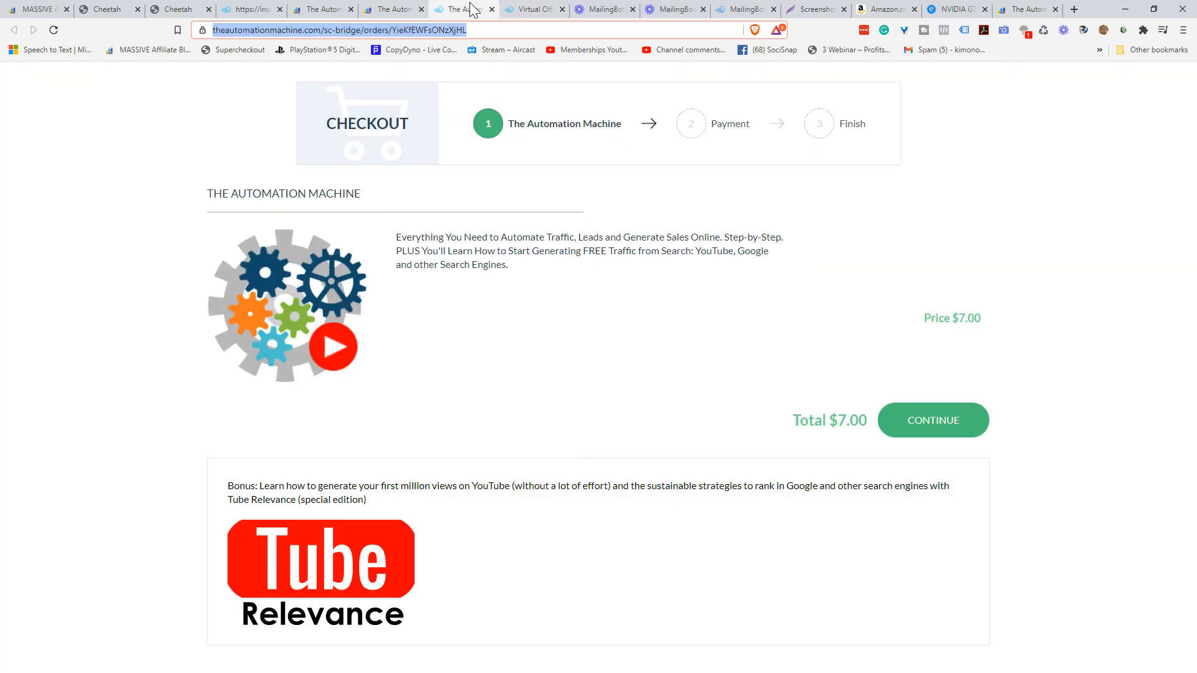
- Open the TYFN MAIN LIST update page from the MailingBoss Lists overview
left_click(734, 10)
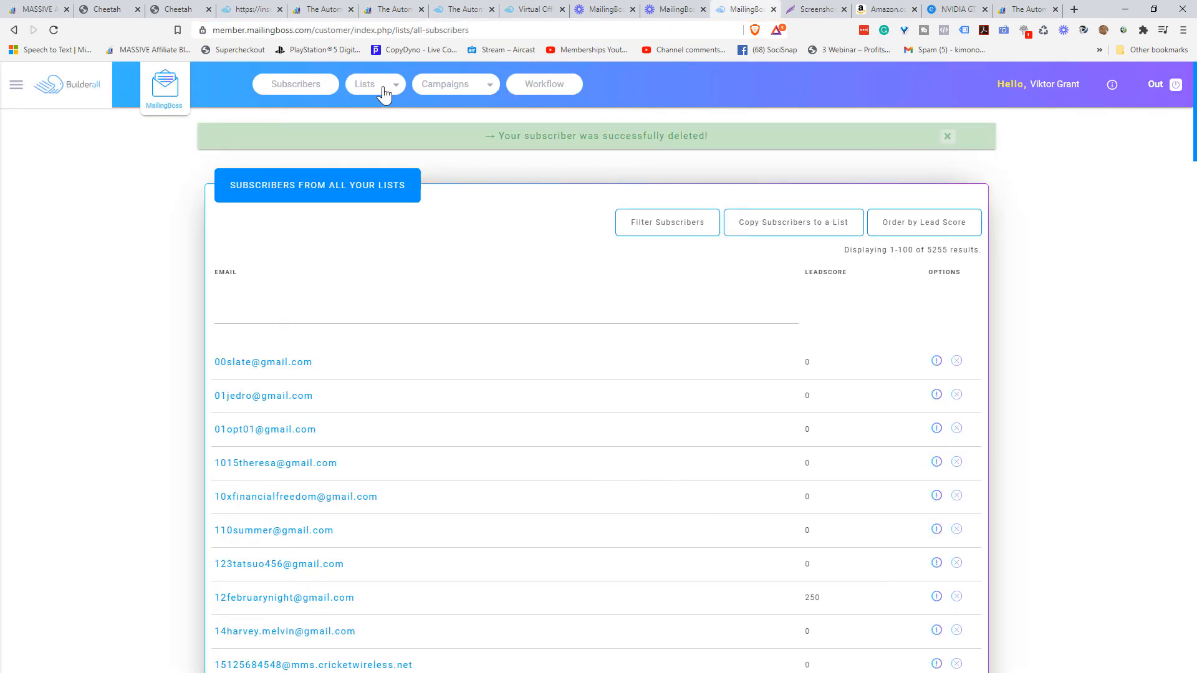
left_click(362, 93)
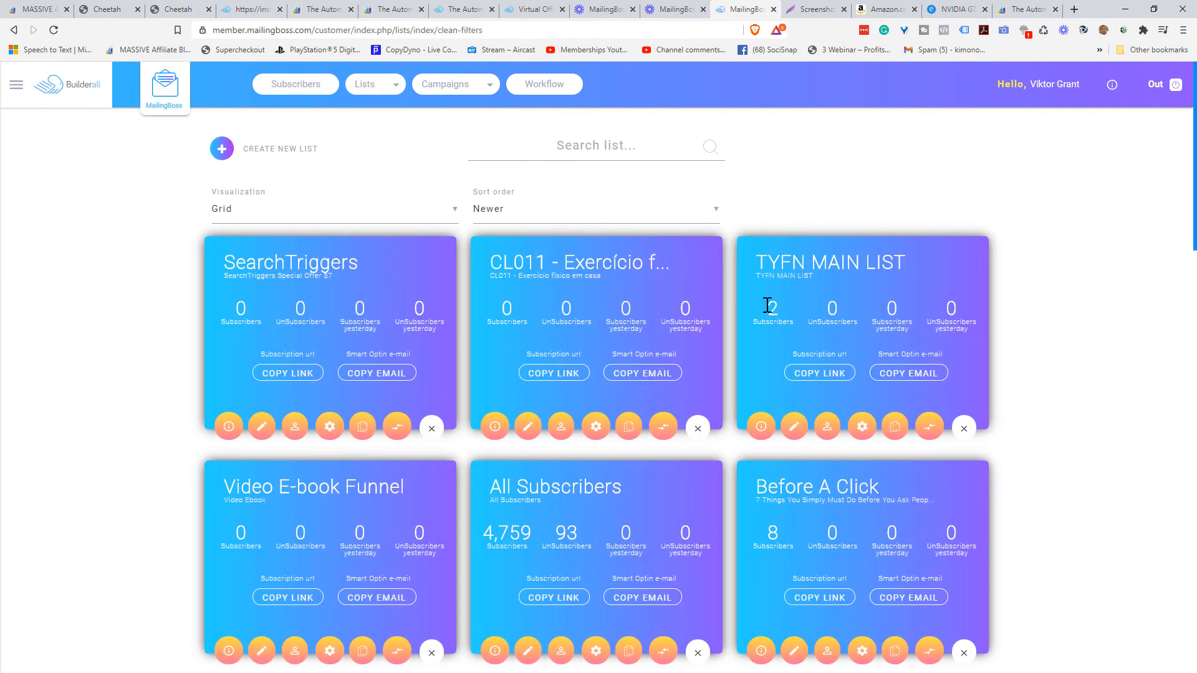
left_click(794, 430)
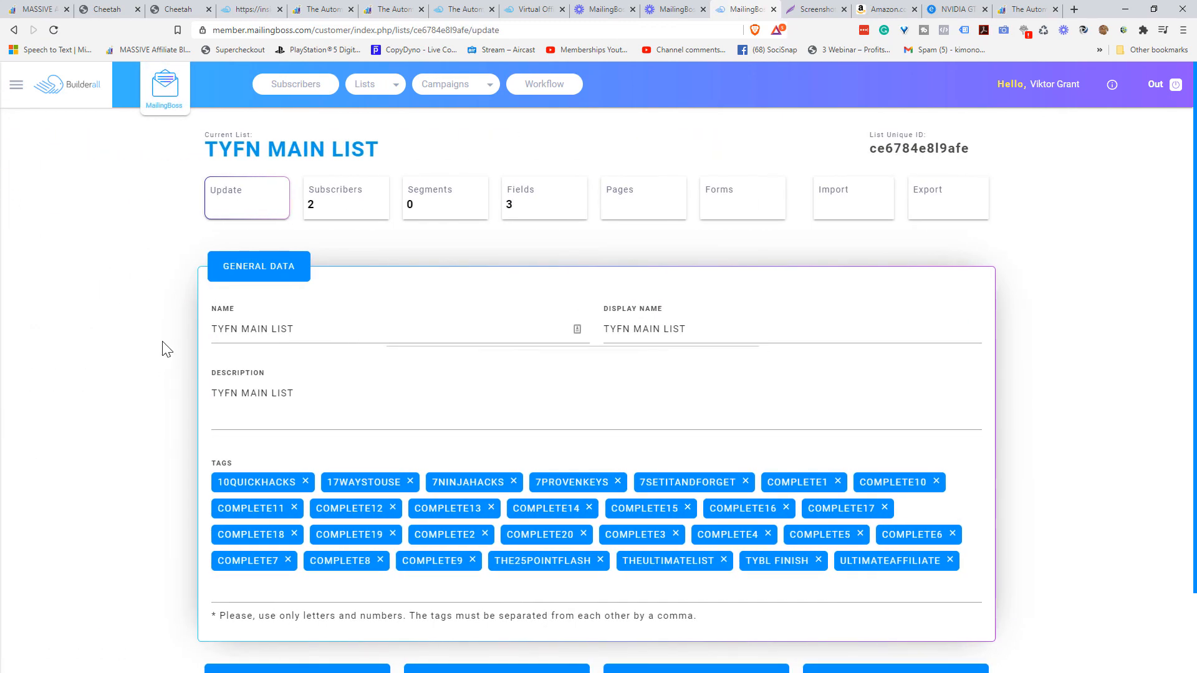
scroll(165, 348, "down", 1)
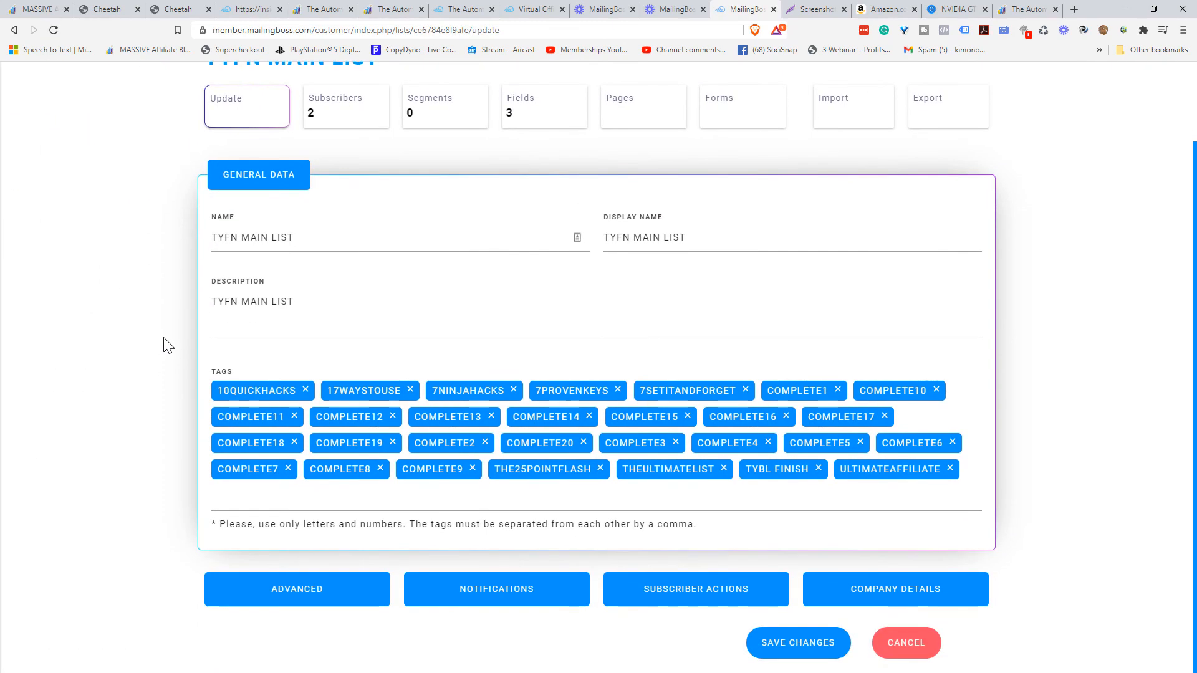
left_click(297, 595)
scroll(149, 394, "down", 5)
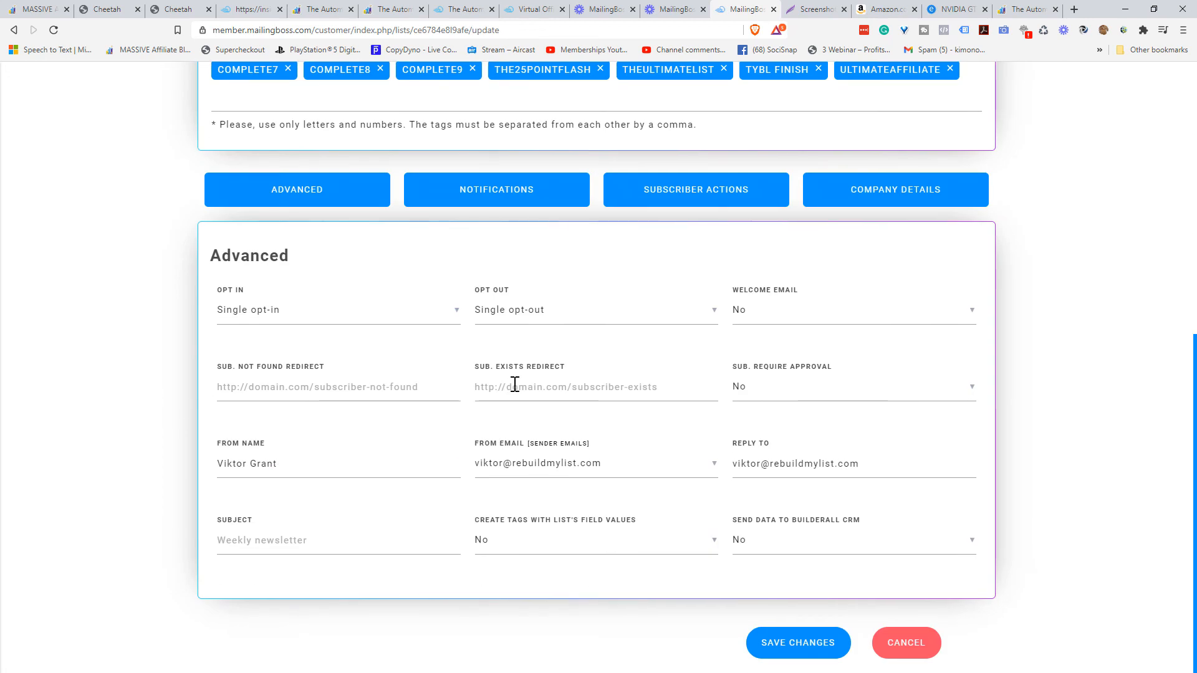
left_click(544, 390)
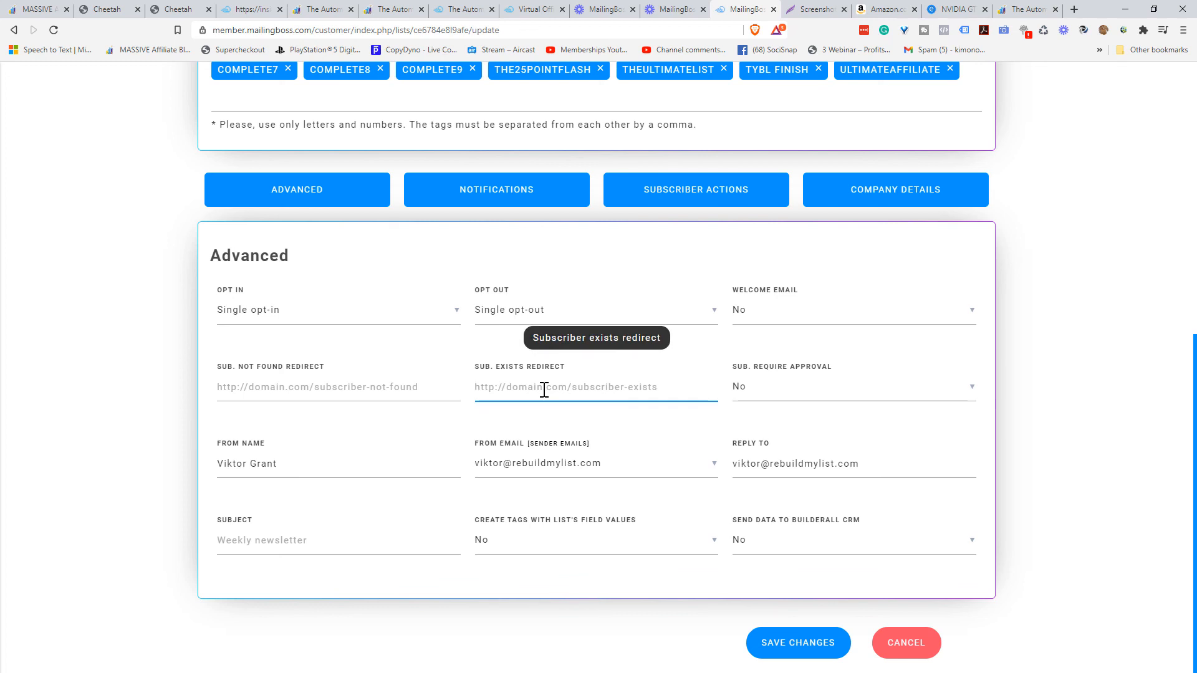
type("https://theautomationmachine.com/affiliate-special-offer")
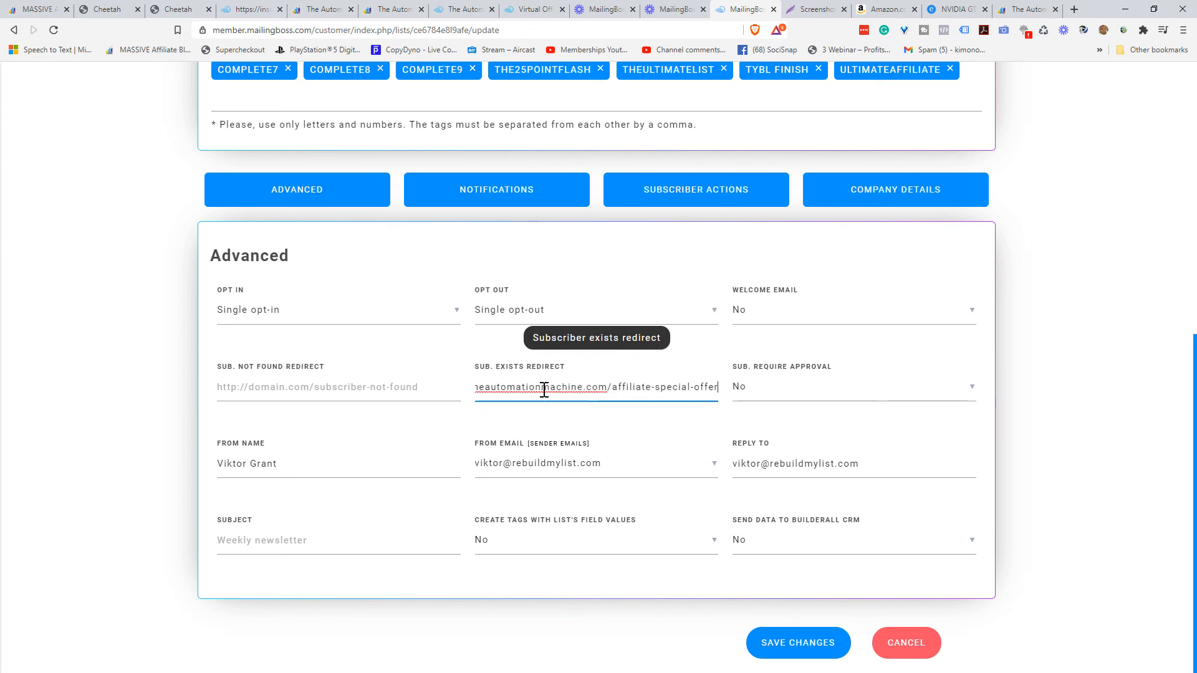
key("ctrl+Left")
key("ctrl+Left")
key("ctrl+Left")
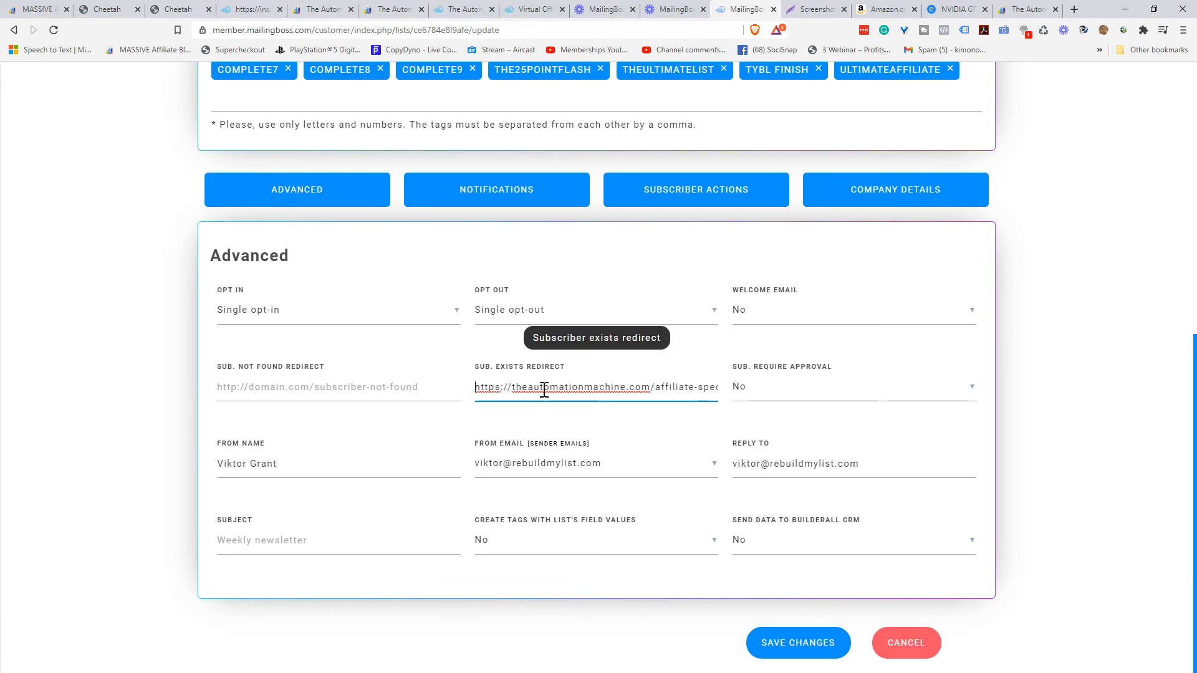
left_click(795, 647)
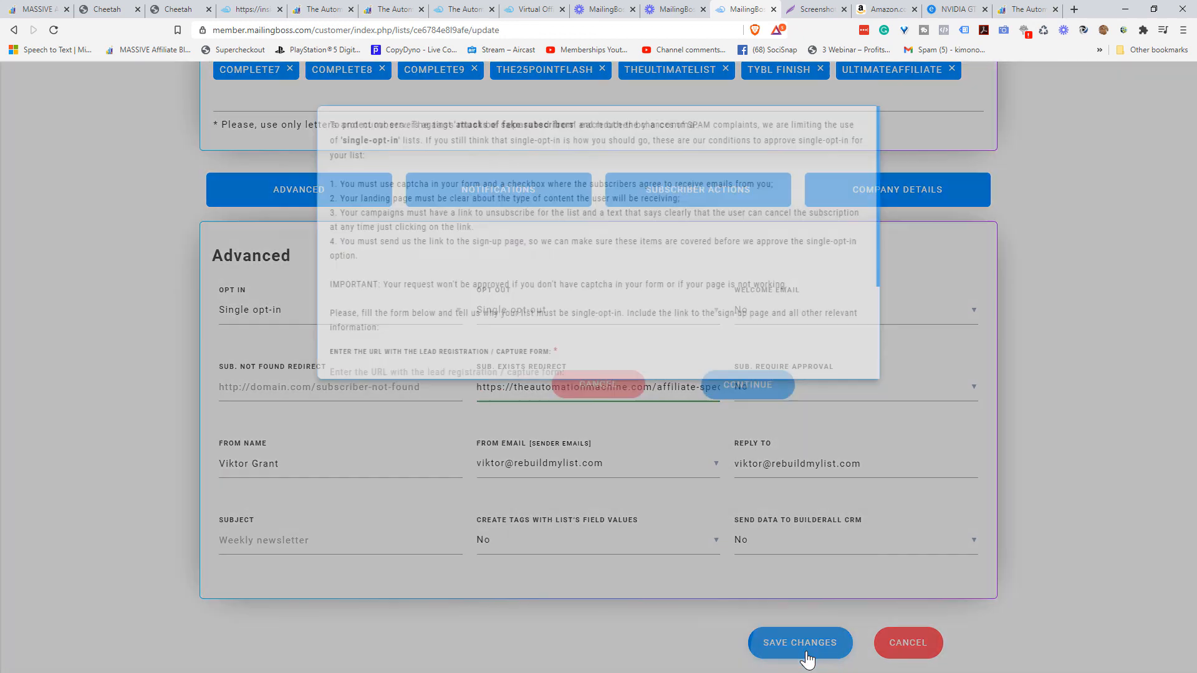
scroll(676, 302, "down", 2)
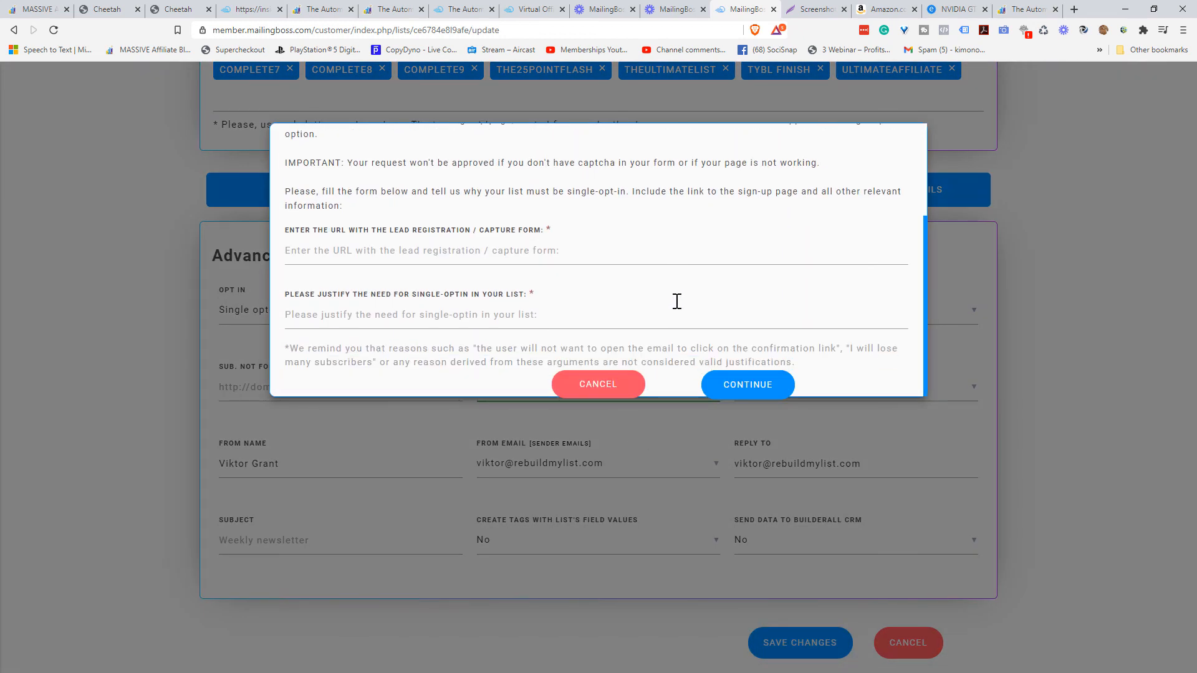
left_click(351, 251)
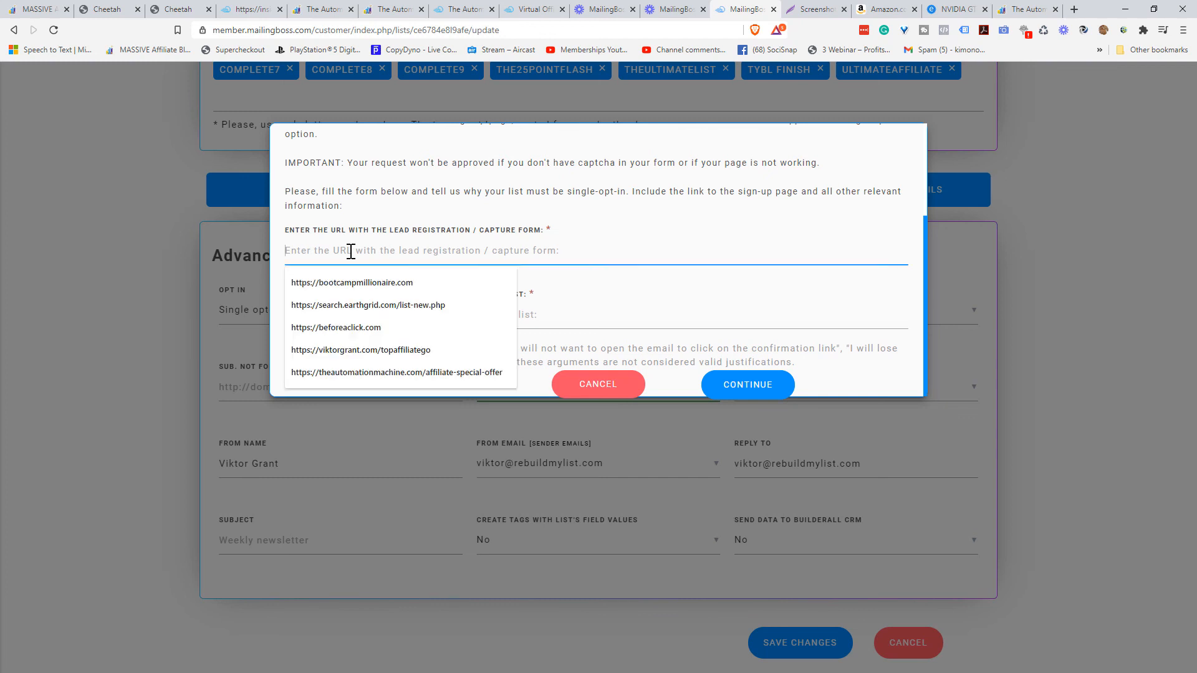
type("http")
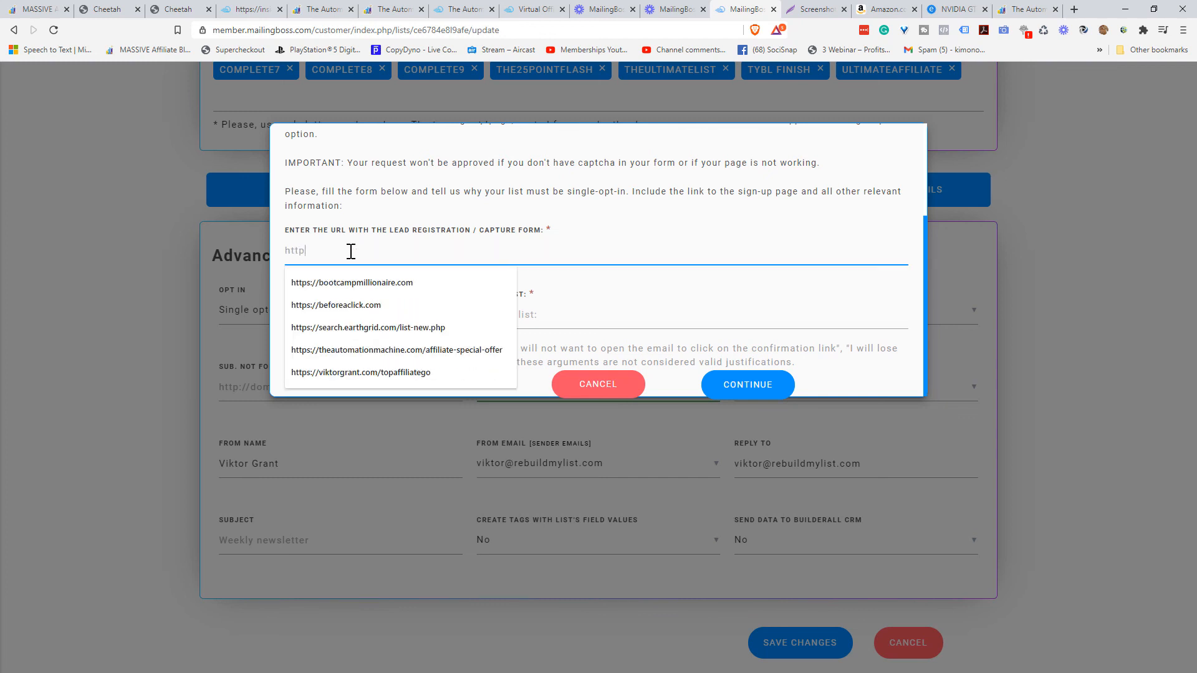
type("s://the")
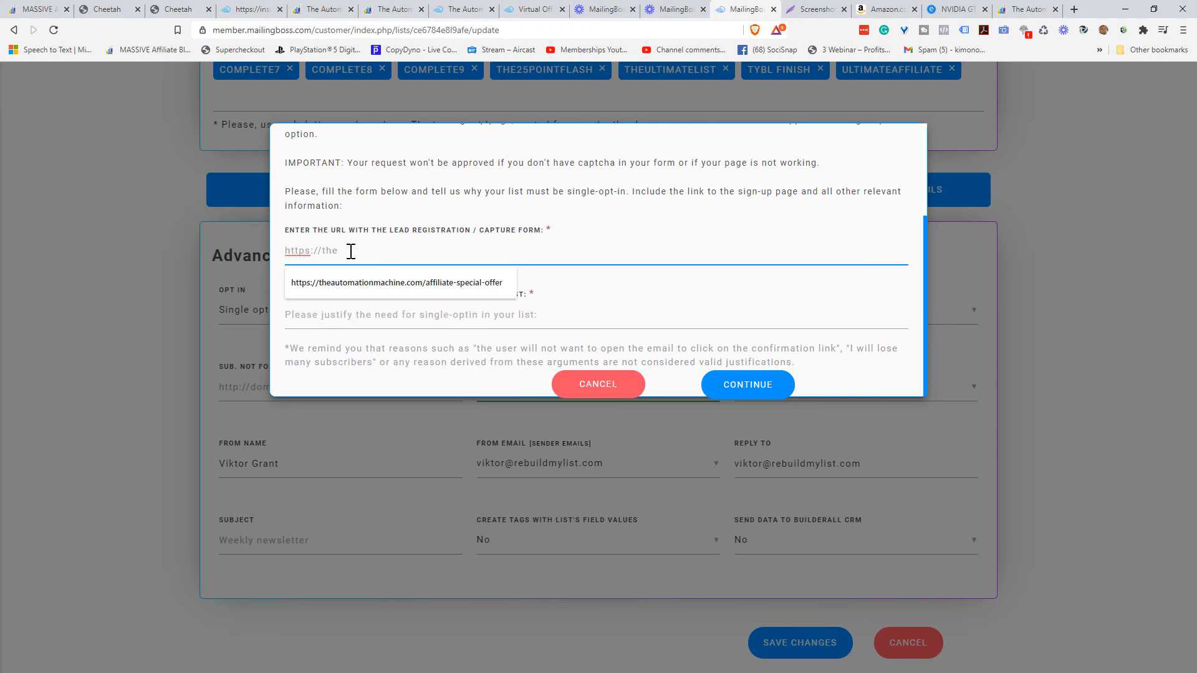
type("automationmachine.com")
key("Tab")
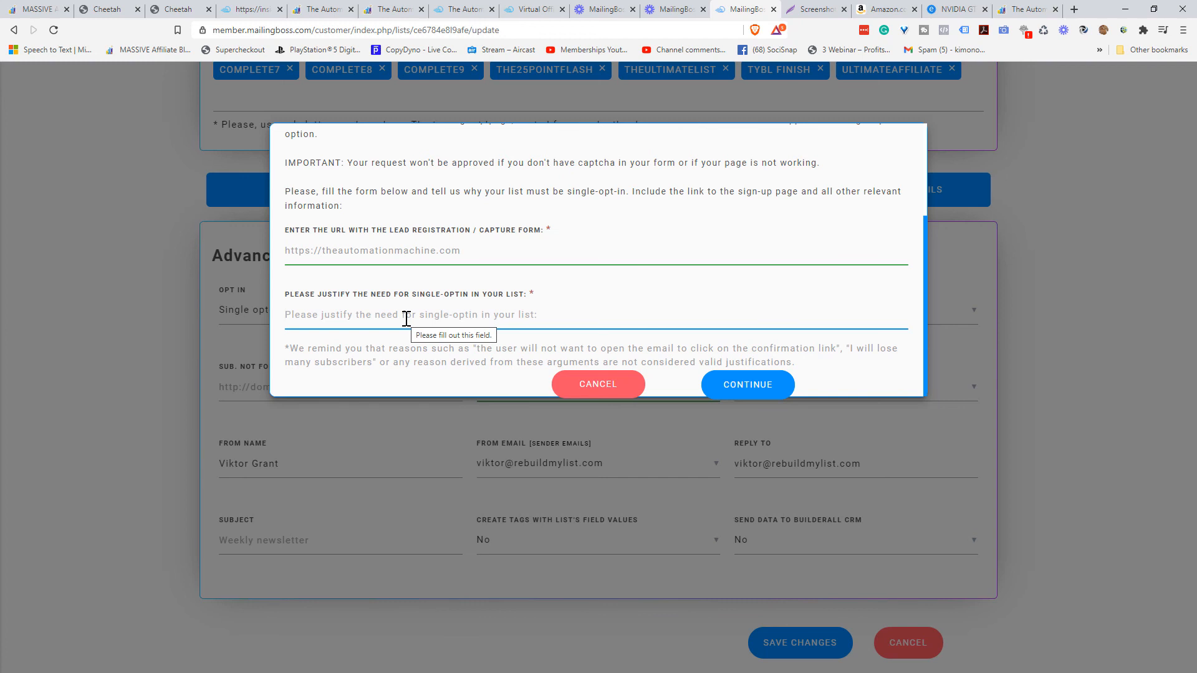
- Submit the justification 'we are delivering an e-book via email so we can easily identify who is clicking on the download link to receive their ebook'
type("we are")
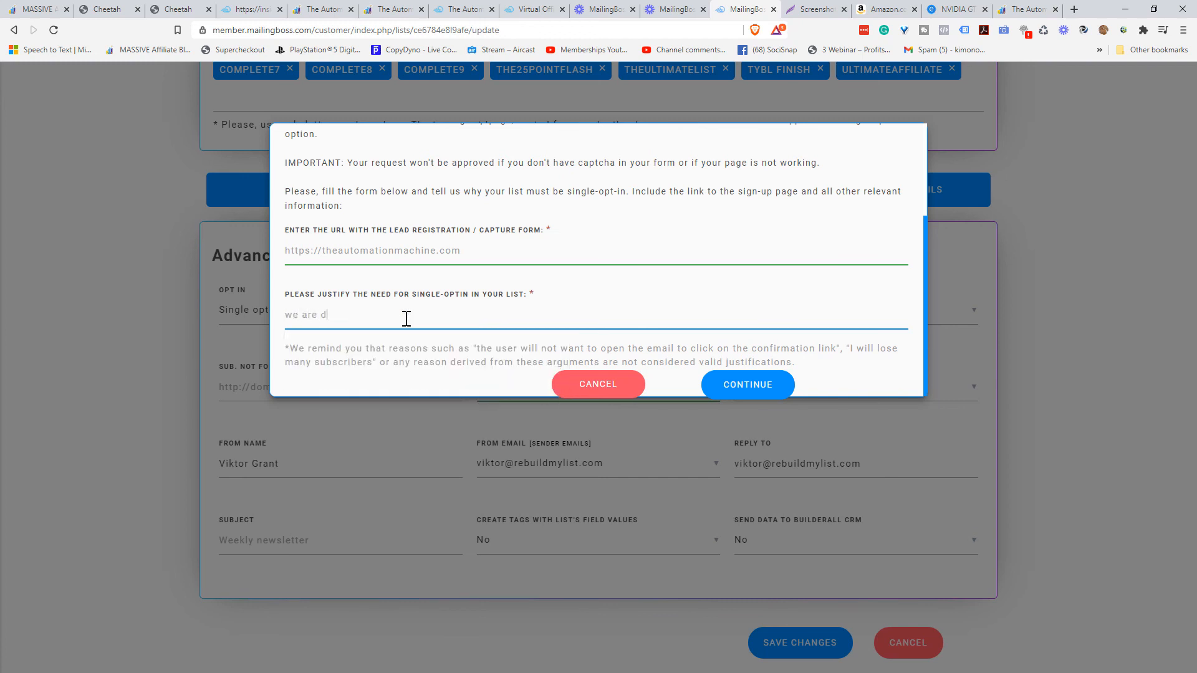
type(" delivering an e-book via email so we")
key("BackSpace")
key("BackSpace")
type("we can easily identify")
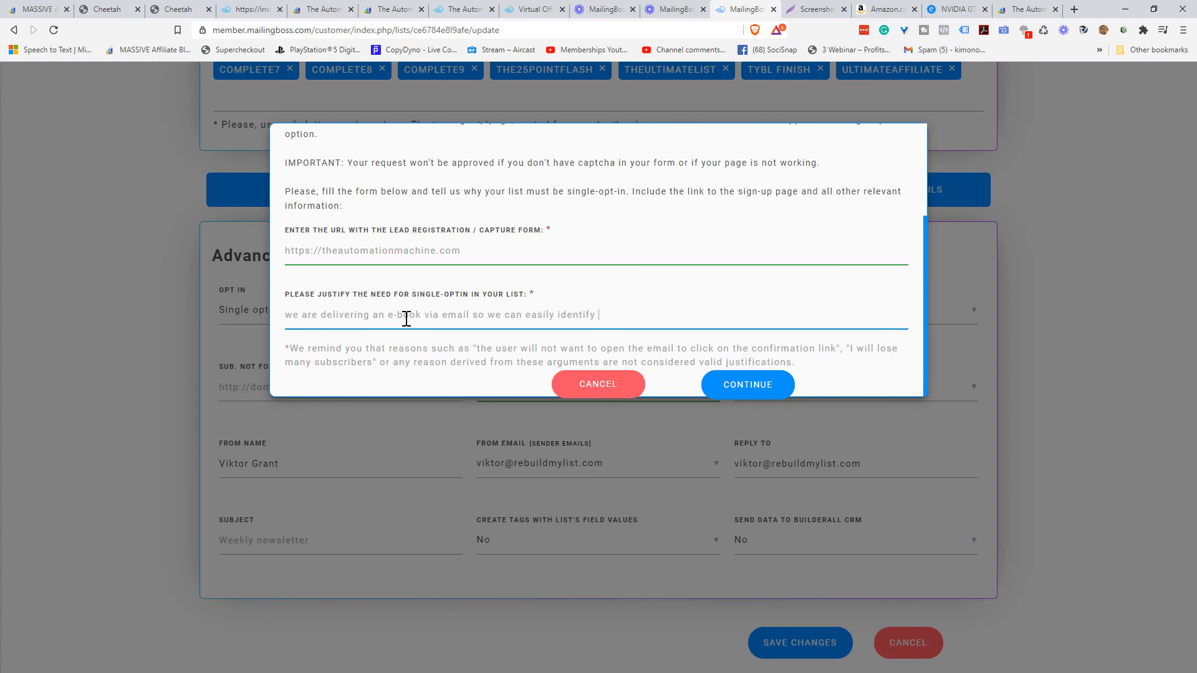
type(" who is clicking on the download link to receive their e")
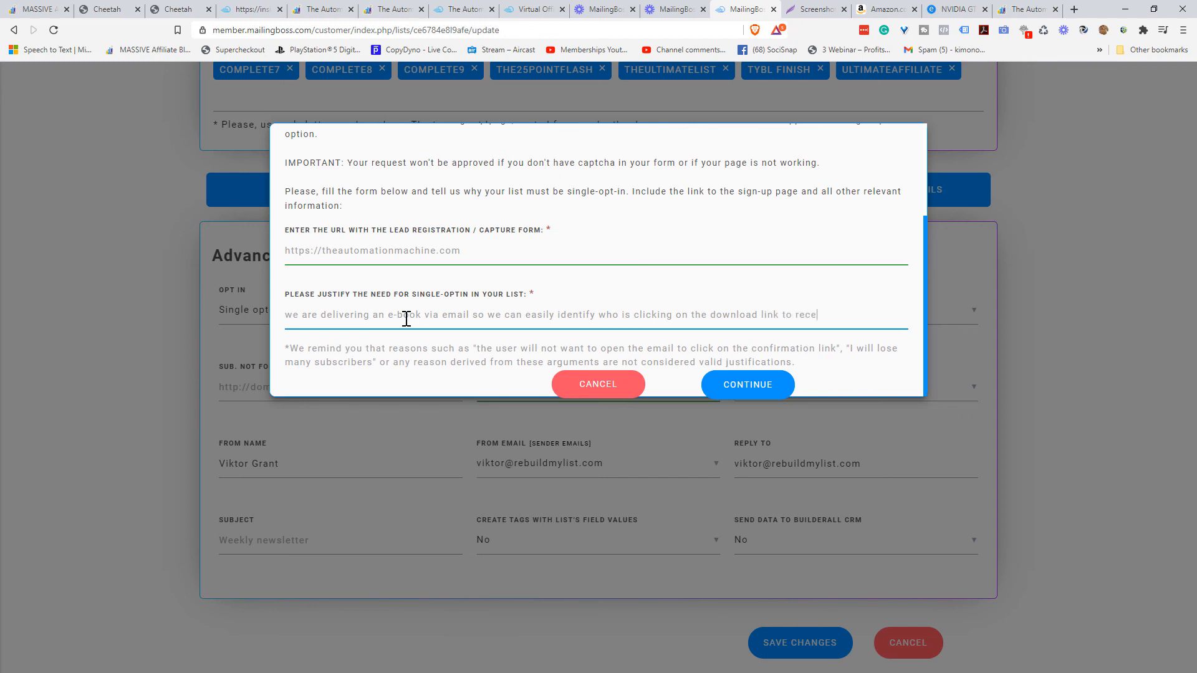
type("book")
left_click(754, 390)
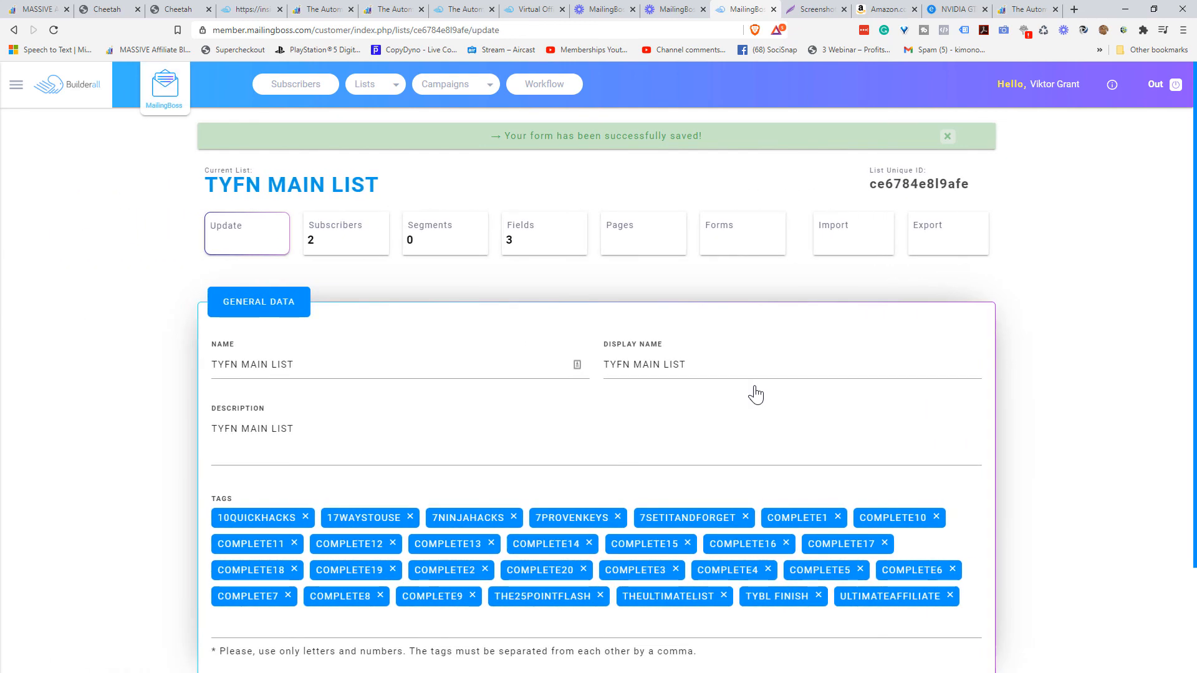
- Review the list's Advanced Sub. Exists Redirect, then open a new Brave private window
scroll(93, 391, "down", 2)
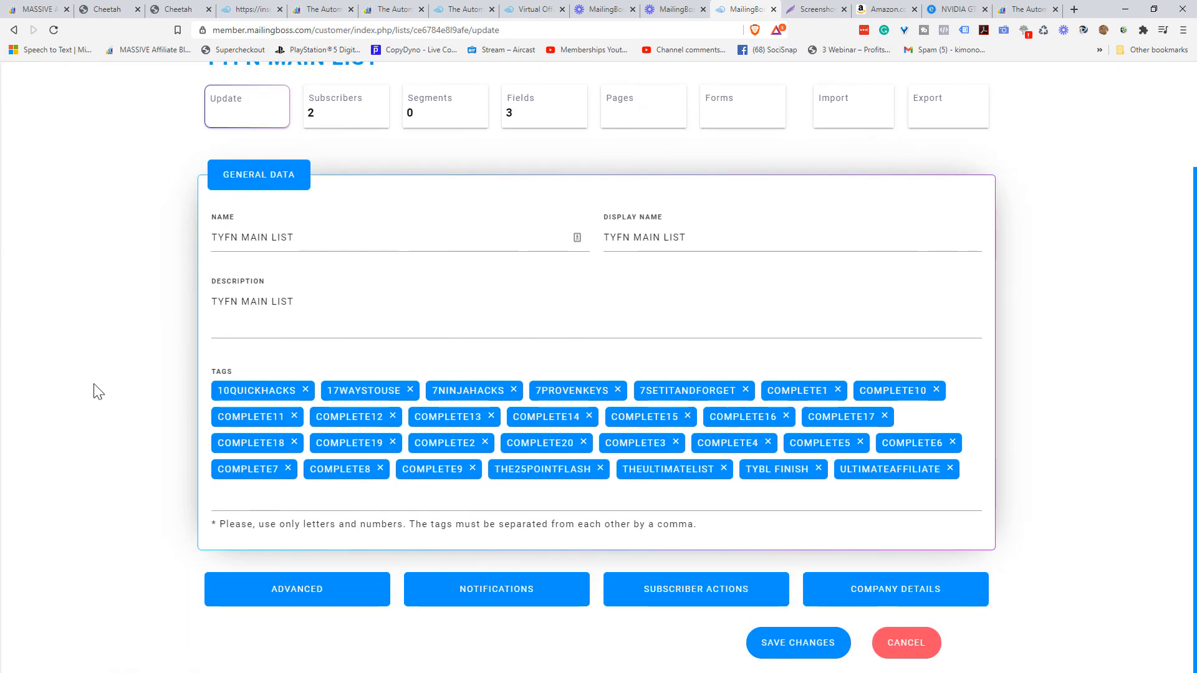
left_click(290, 595)
scroll(166, 475, "down", 6)
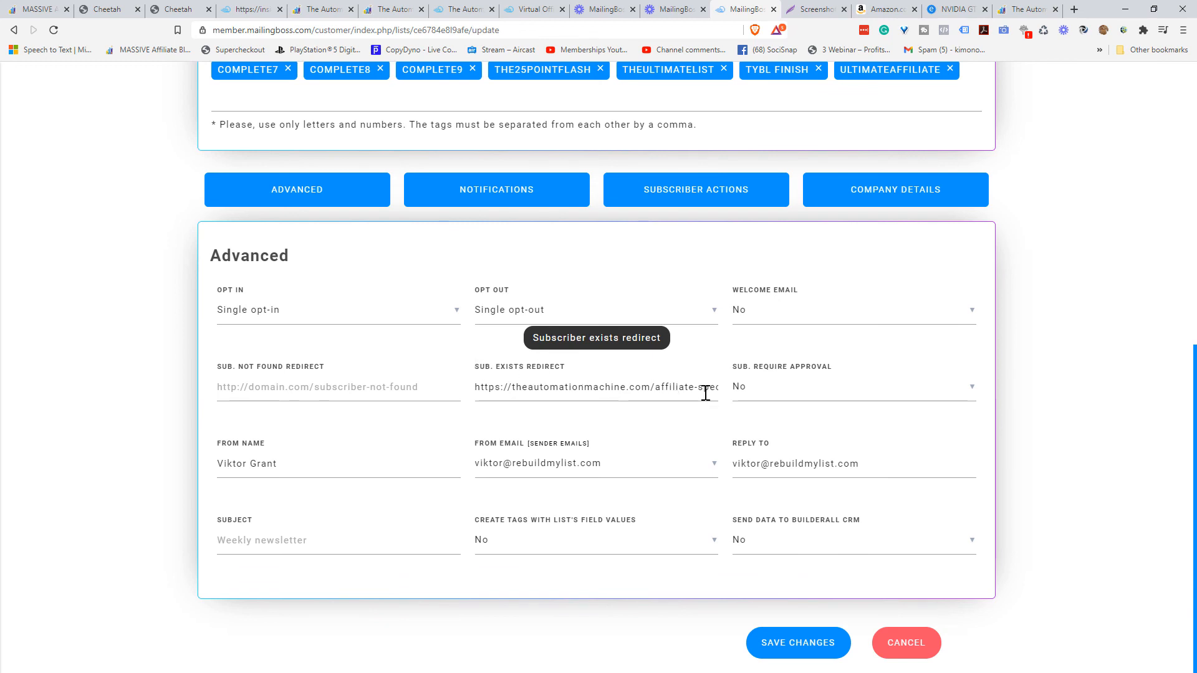
left_click(1182, 30)
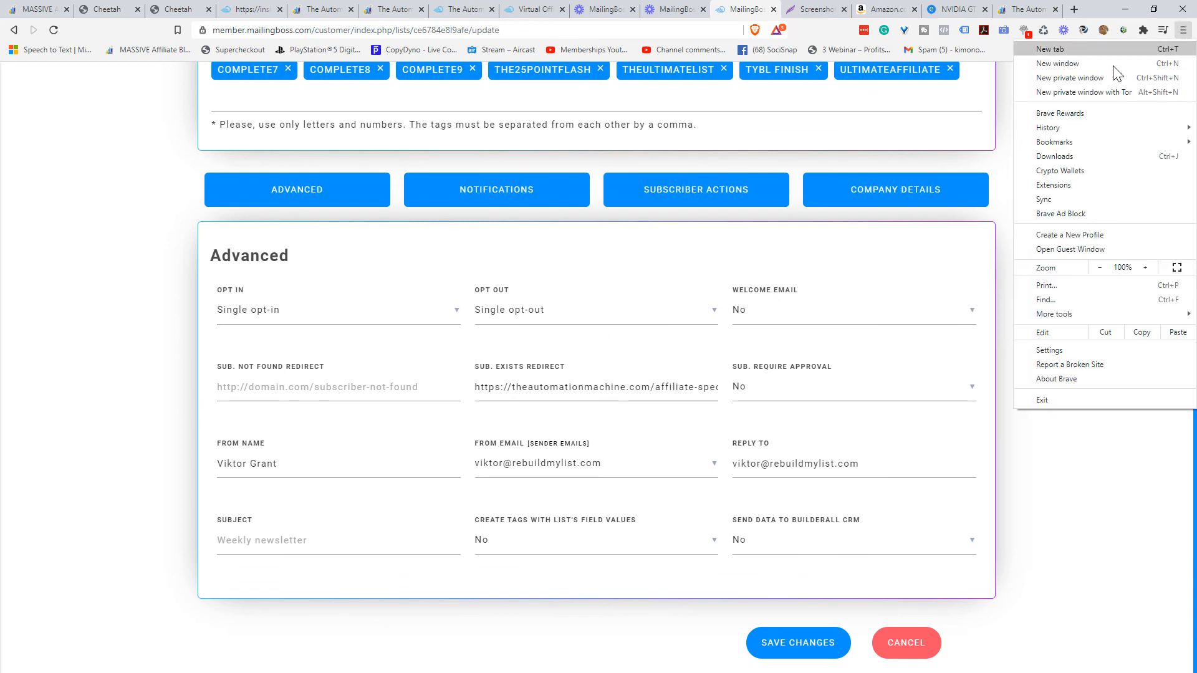
left_click(1083, 79)
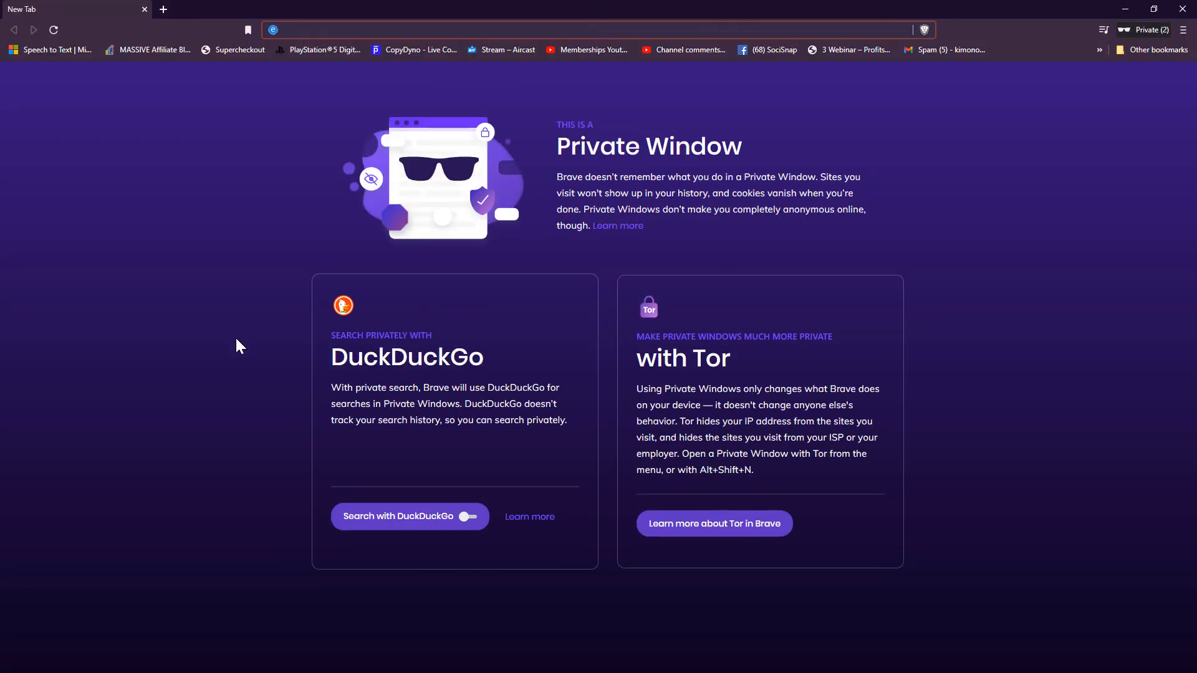
- Load theautomationmachine.com and submit its opt-in form with the existing subscriber's saved first name and email
type("theautomationmachine.com")
key("Return")
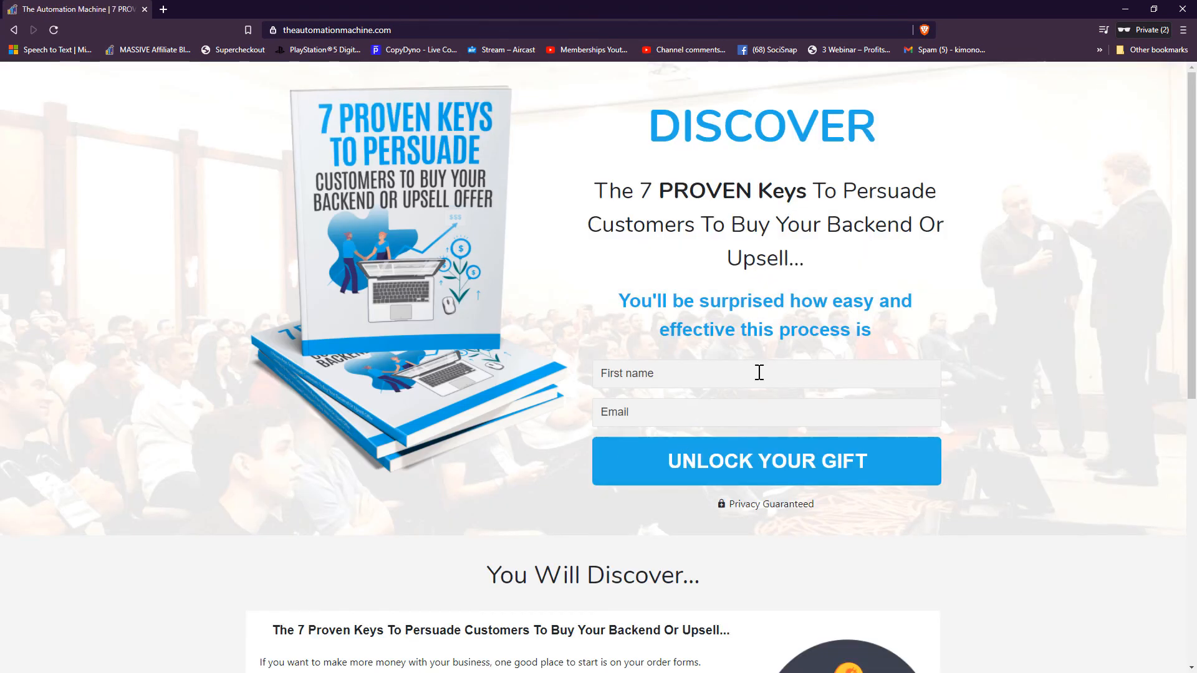
left_click(688, 374)
left_click(622, 402)
left_click(637, 416)
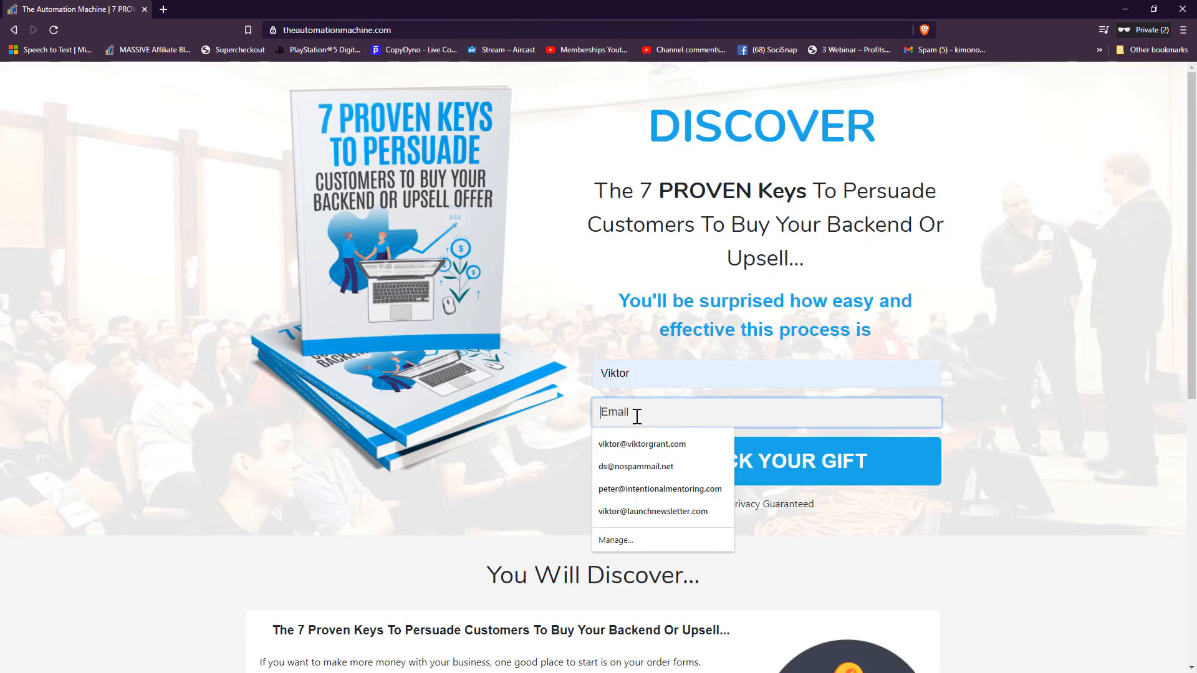
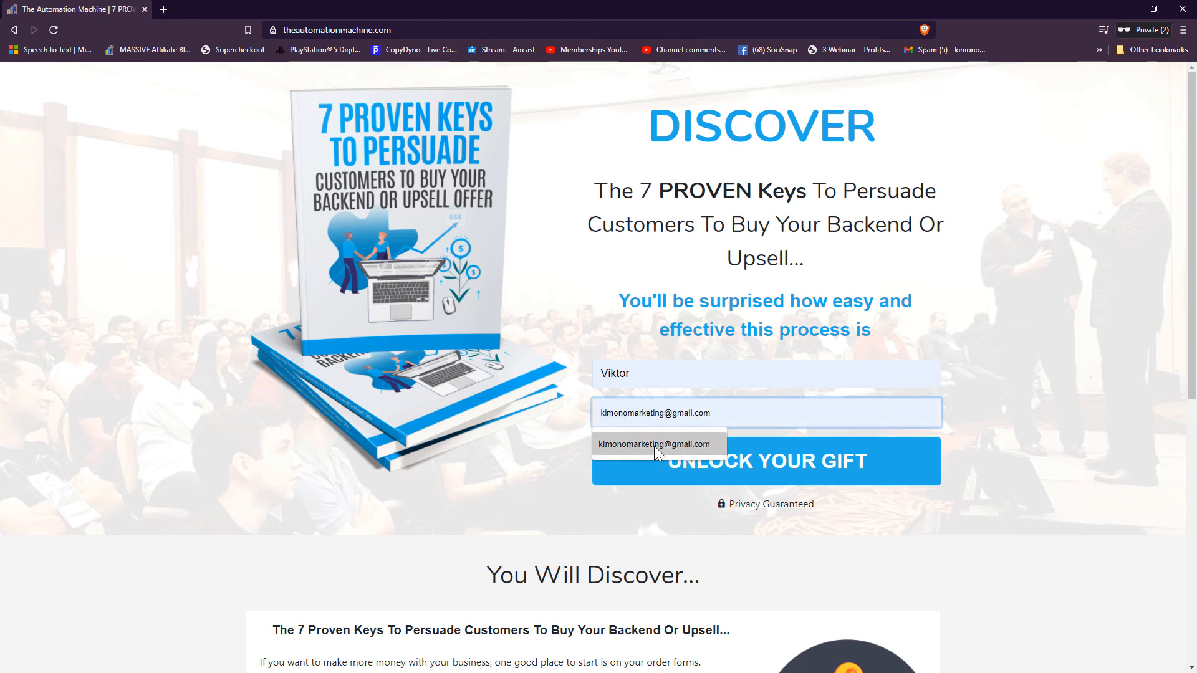
left_click(653, 447)
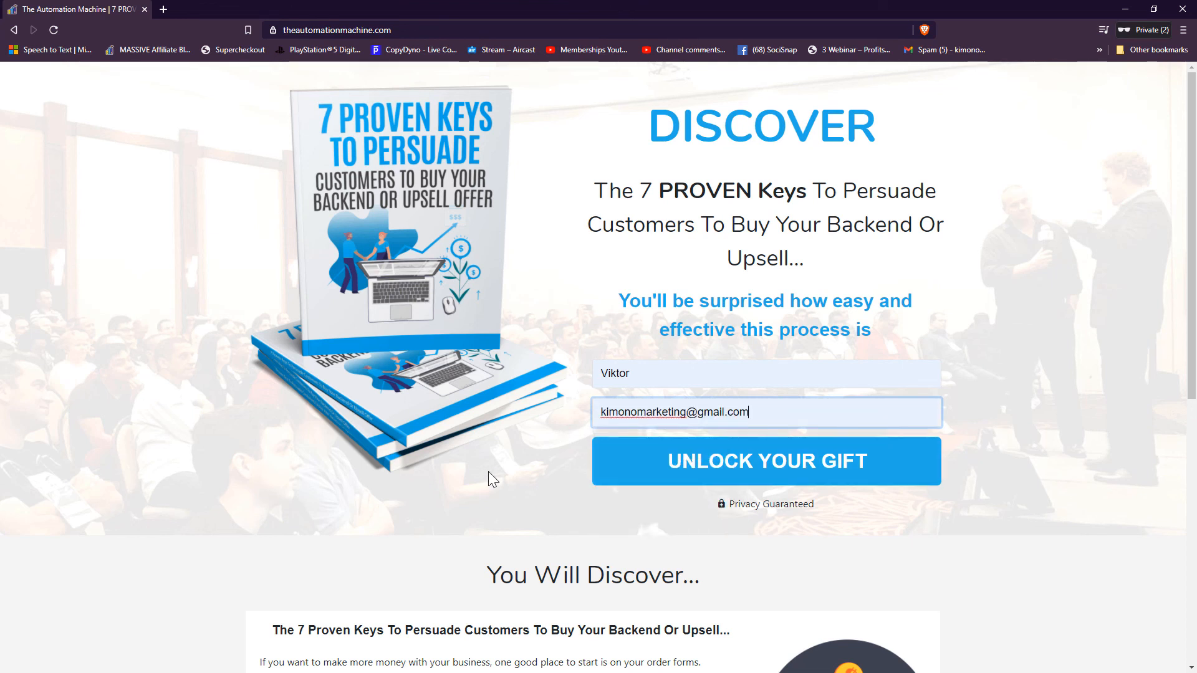
left_click(489, 470)
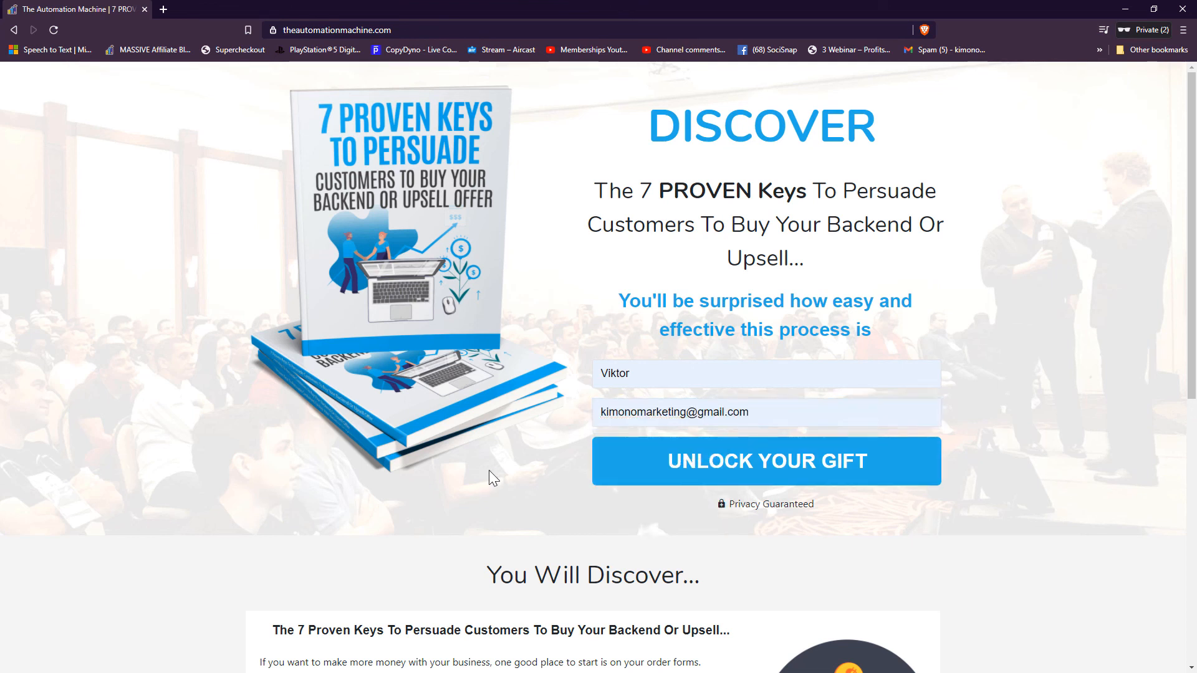
left_click(797, 464)
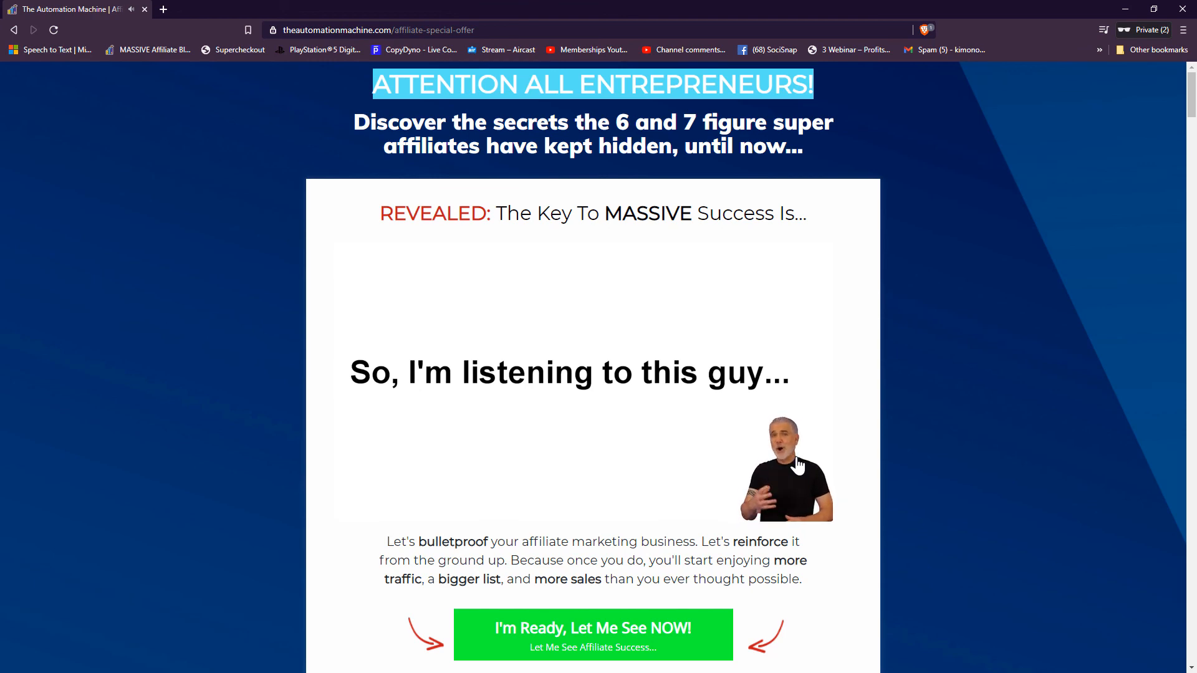
scroll(635, 441, "down", 1)
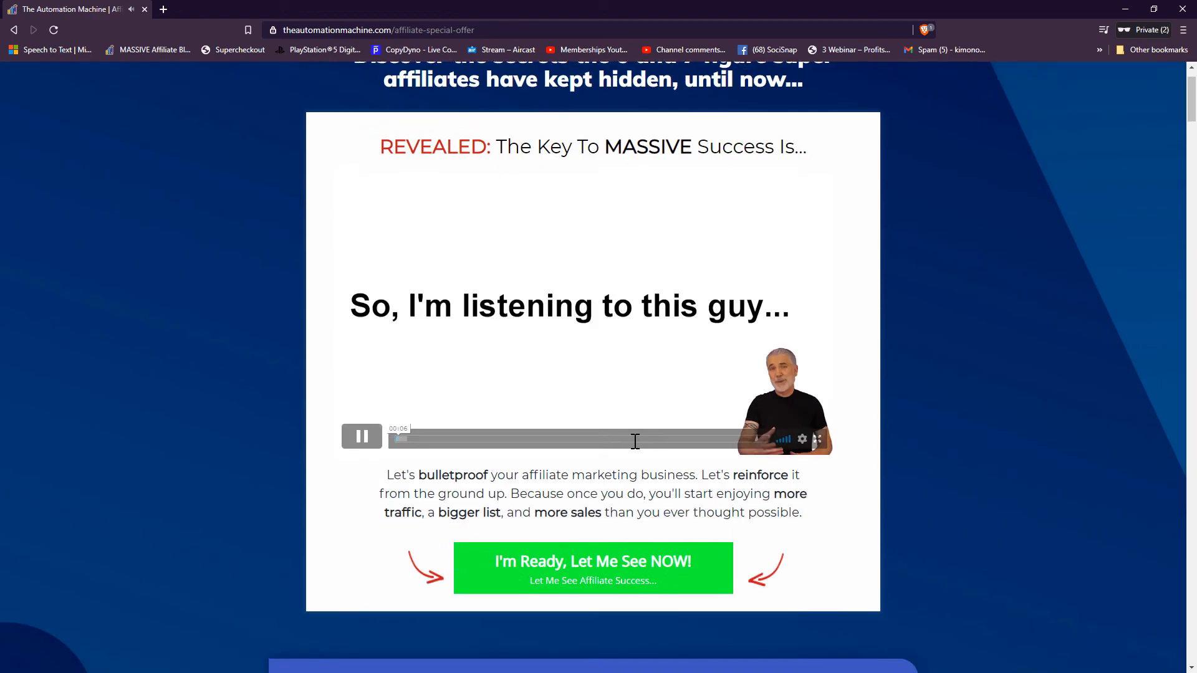
scroll(574, 454, "down", 8)
scroll(574, 455, "up", 9)
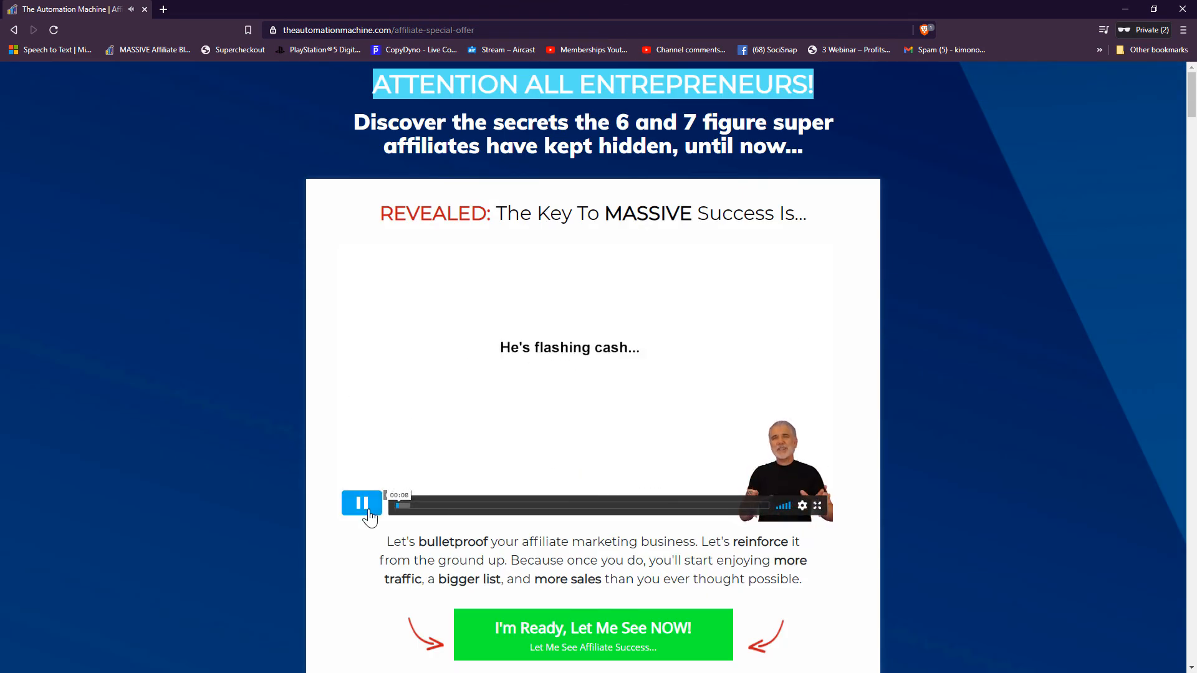
left_click(399, 29)
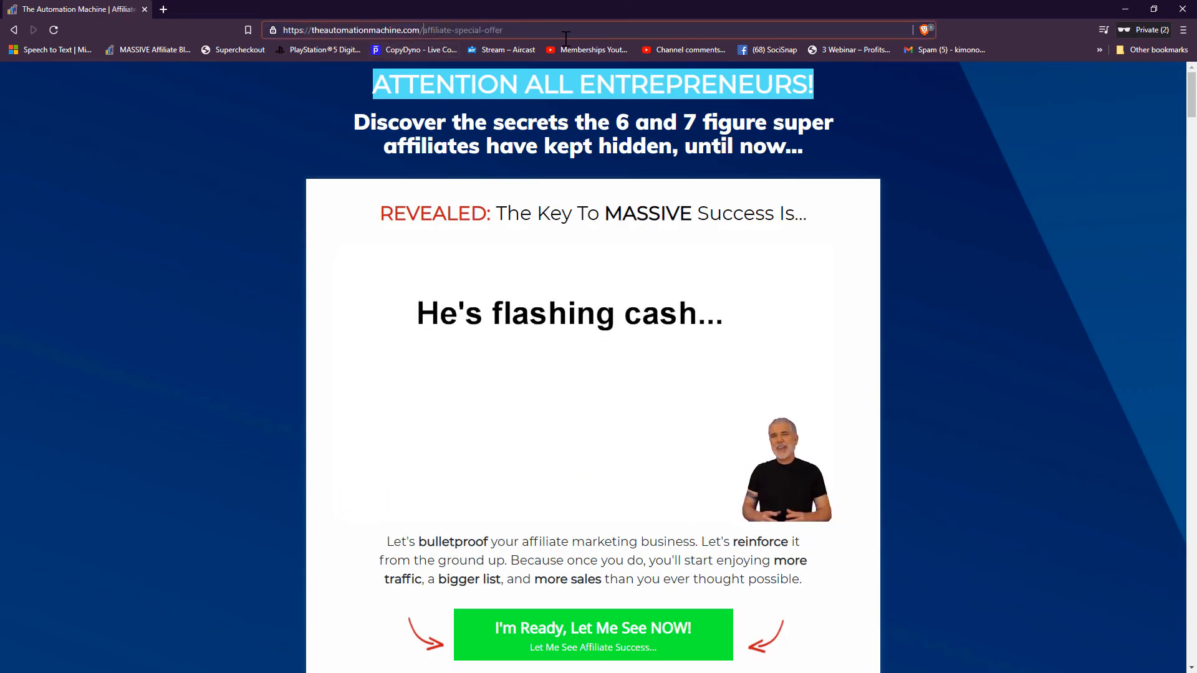
key("shift+End")
type("thank-")
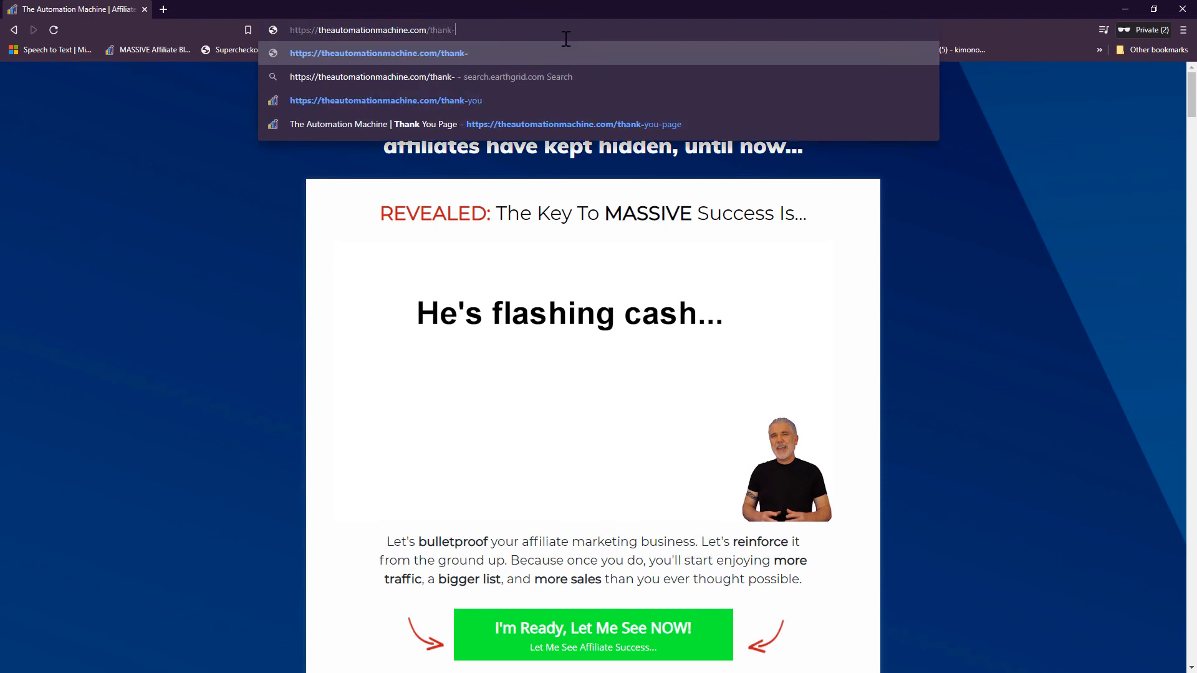
type("you-a")
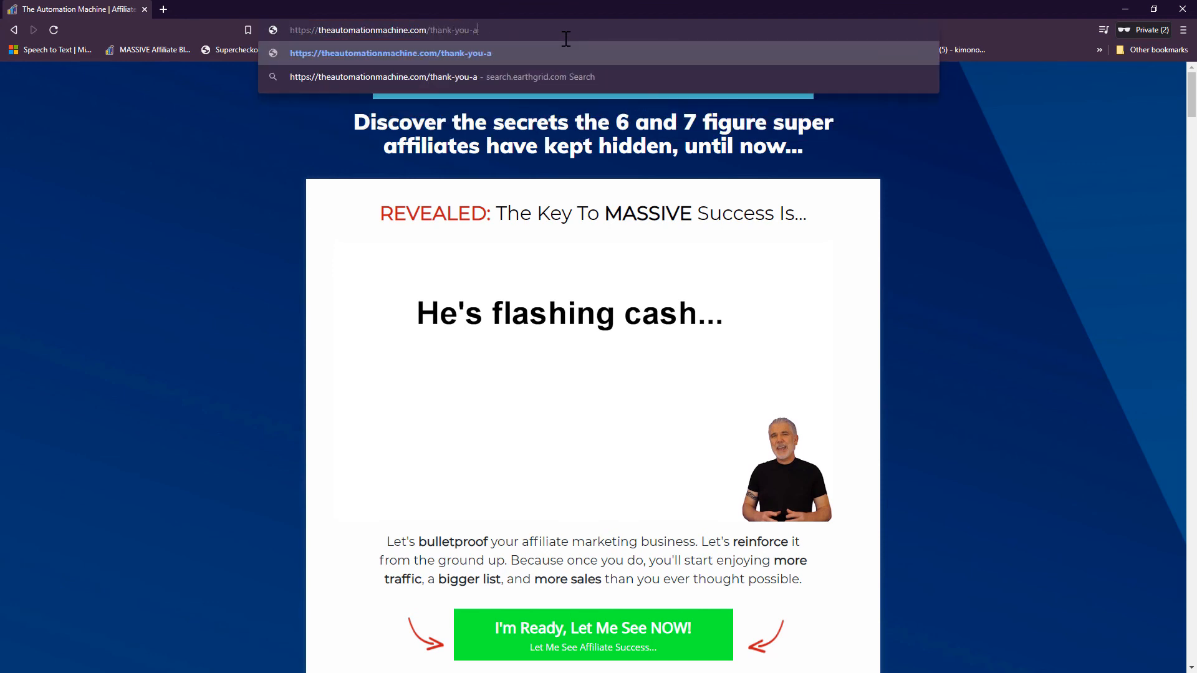
key("BackSpace")
type("page")
key("Return")
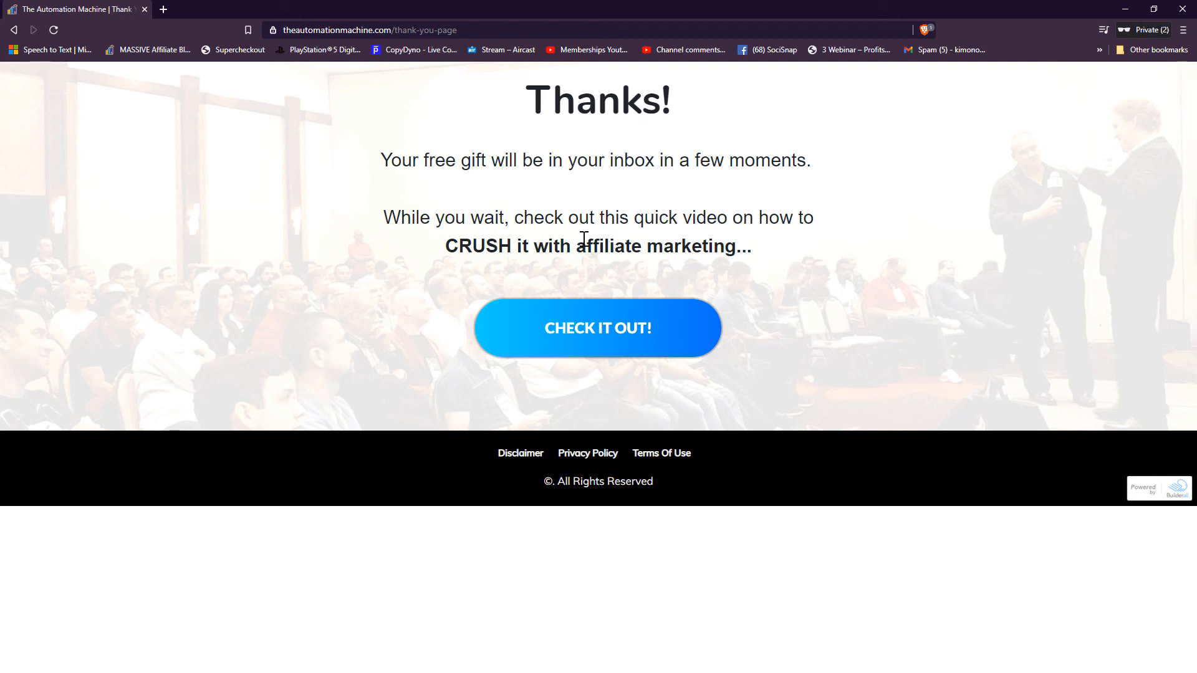
left_click(14, 30)
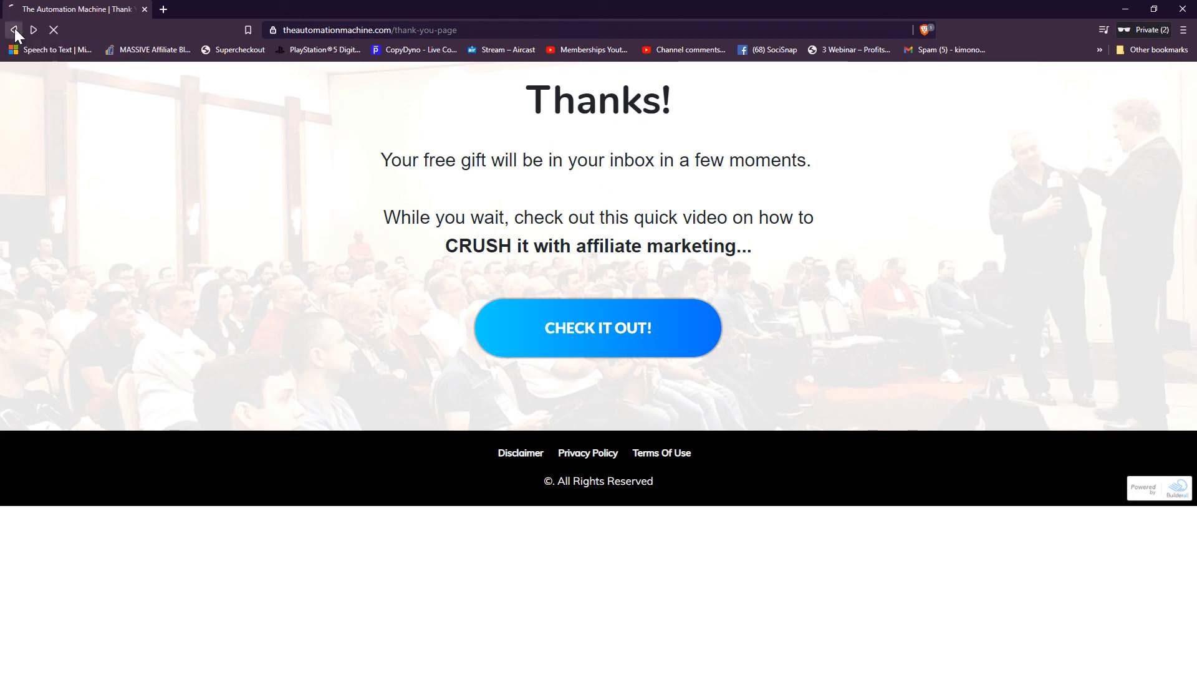